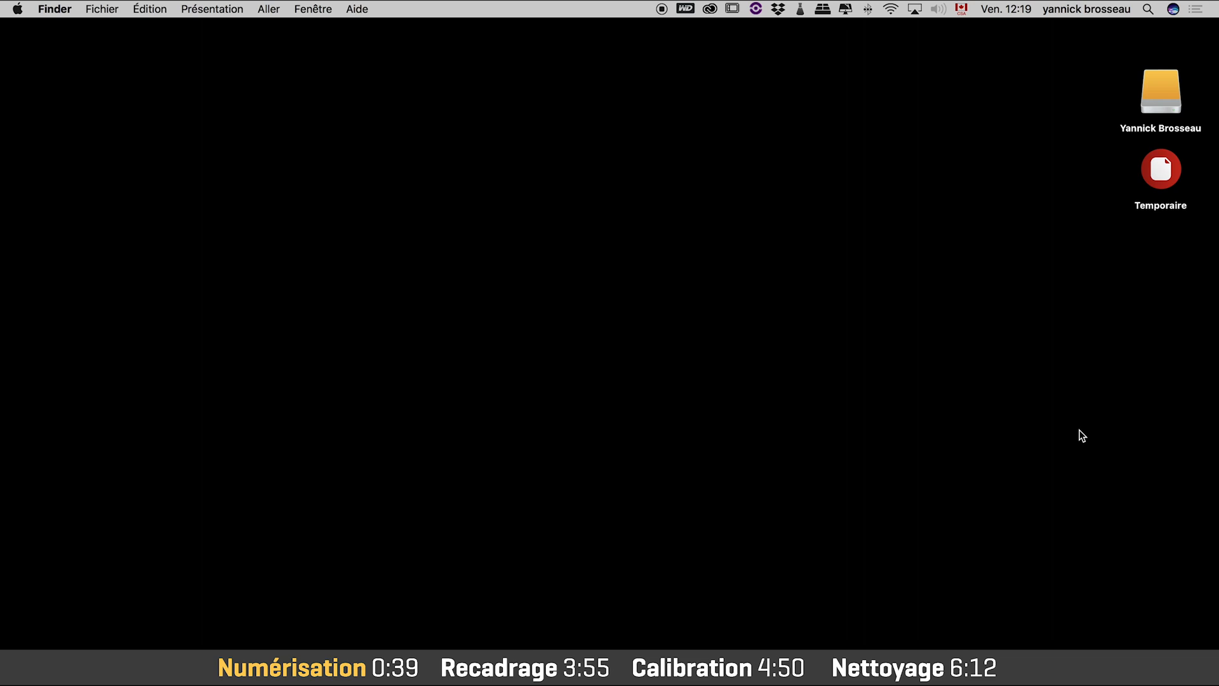
Launch Transfert d'images from the Applications folder and show the detailed settings for the EPSON scanner.
key(super+n)
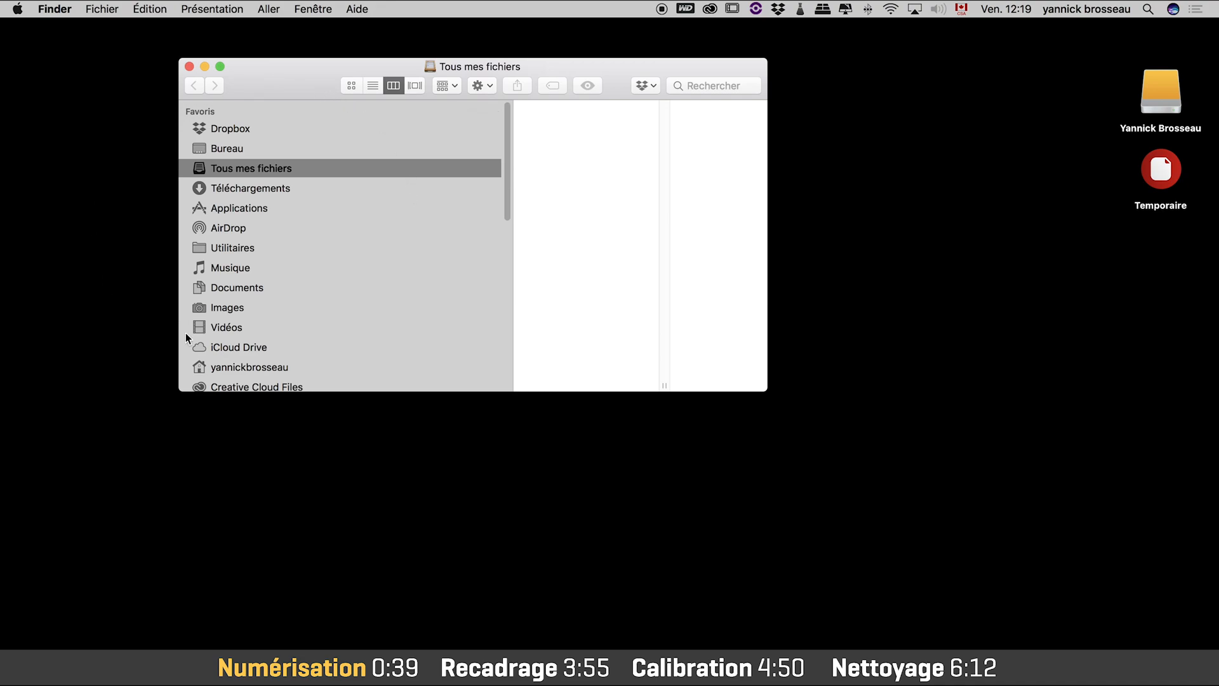
click(260, 207)
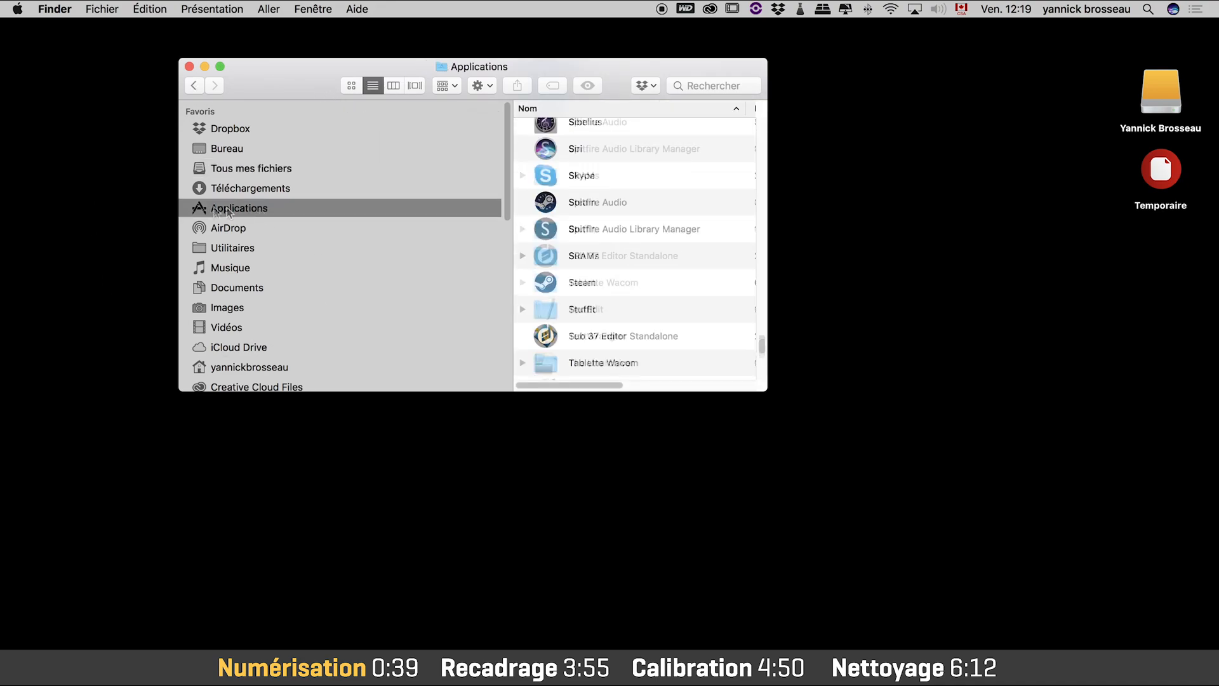
drag(768, 391, 947, 638)
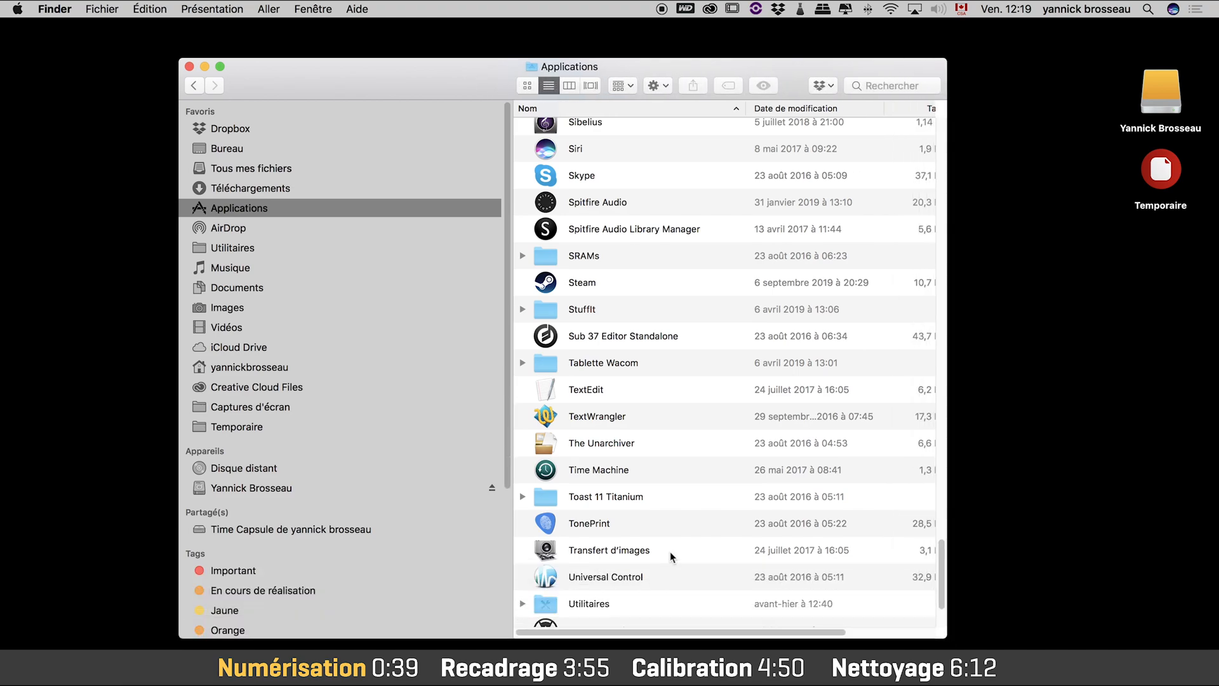
double_click(546, 550)
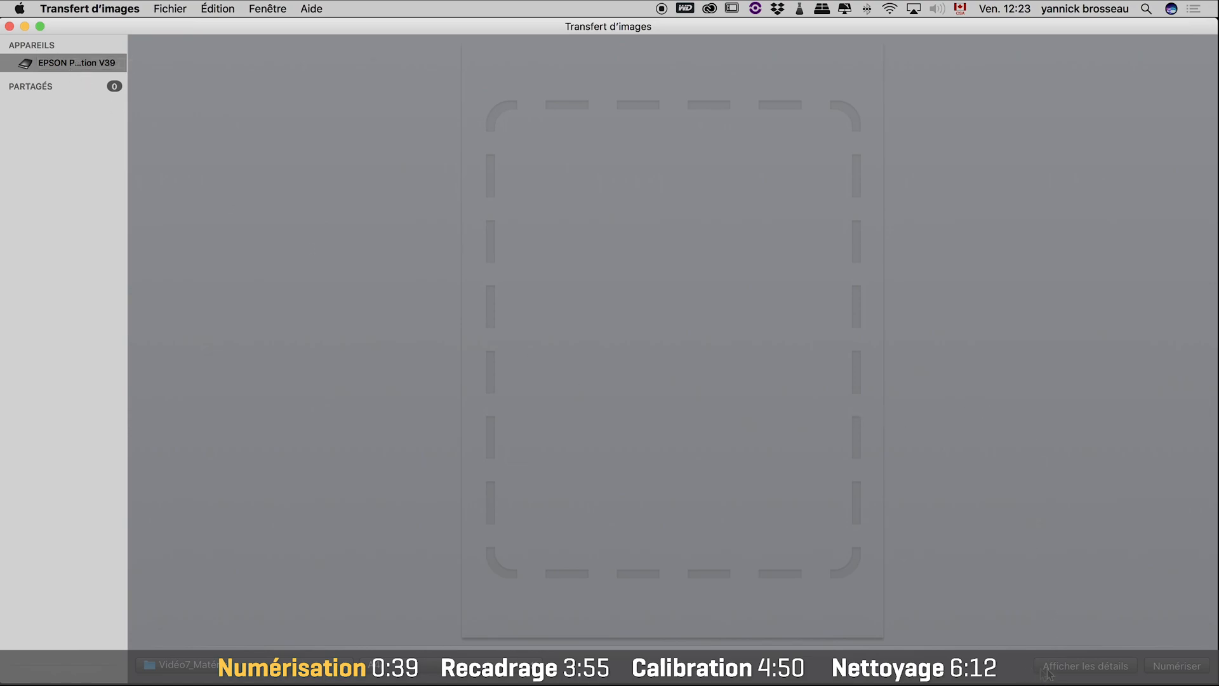
click(1085, 666)
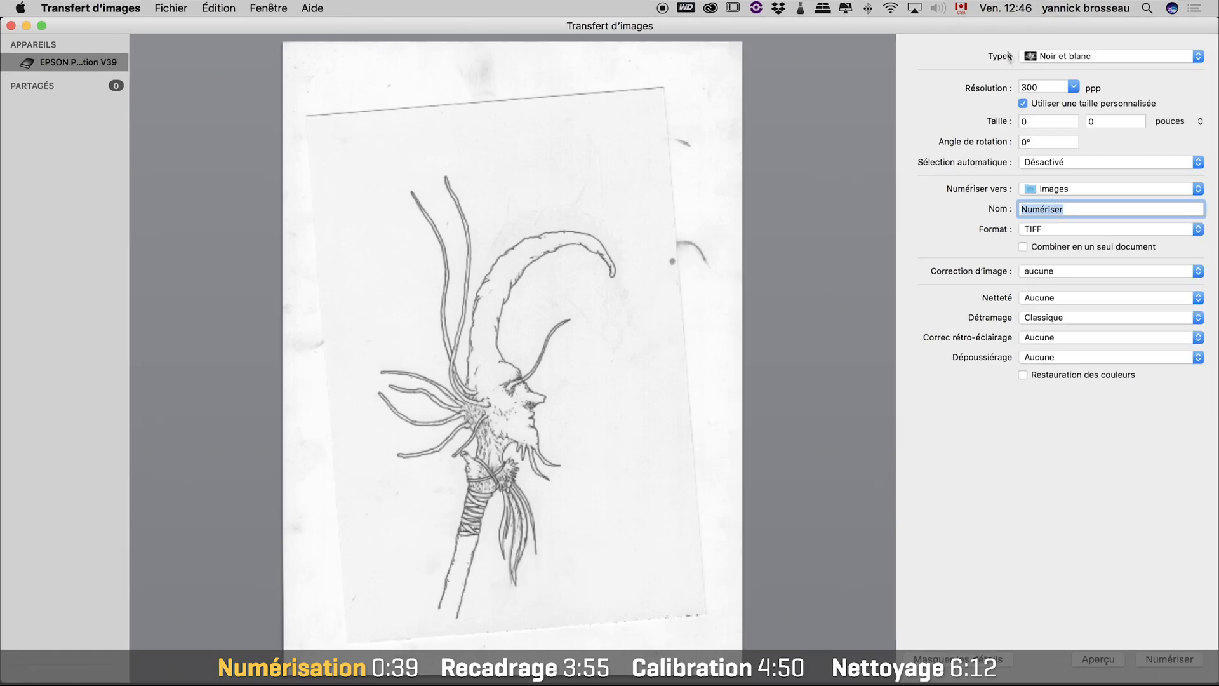
Set the scan type to Noir et blanc, the destination to Images and the file name to Baton_Chaman_Dessin.
click(1096, 56)
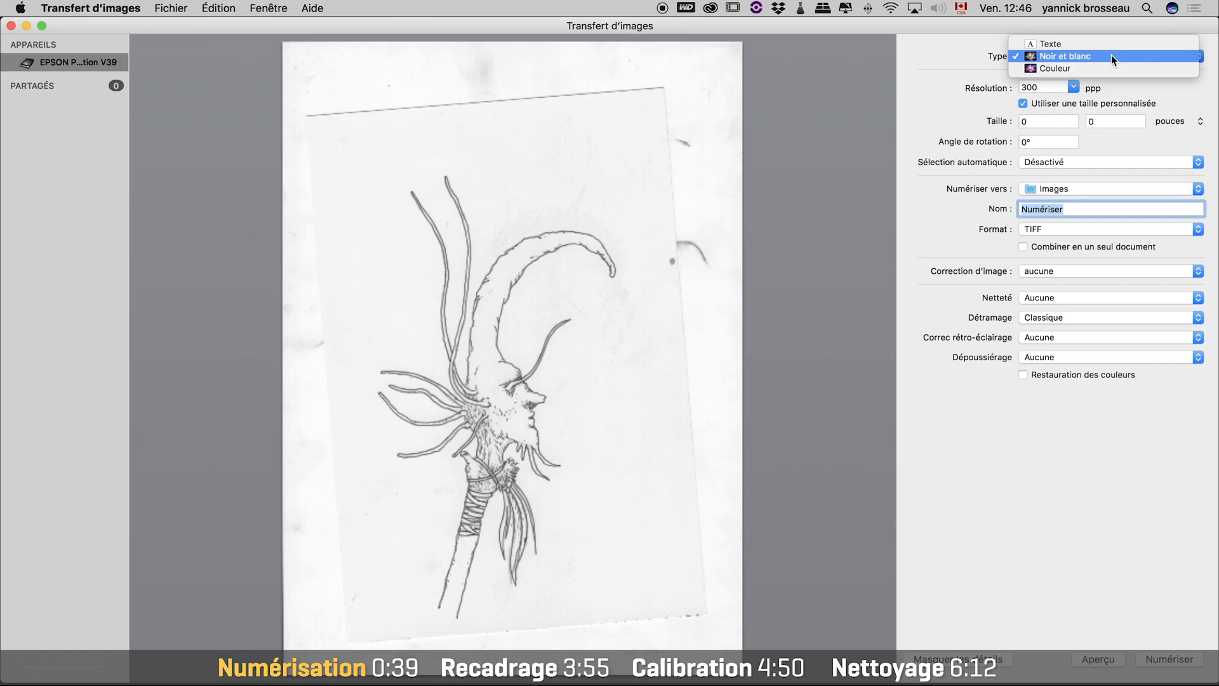
click(1114, 55)
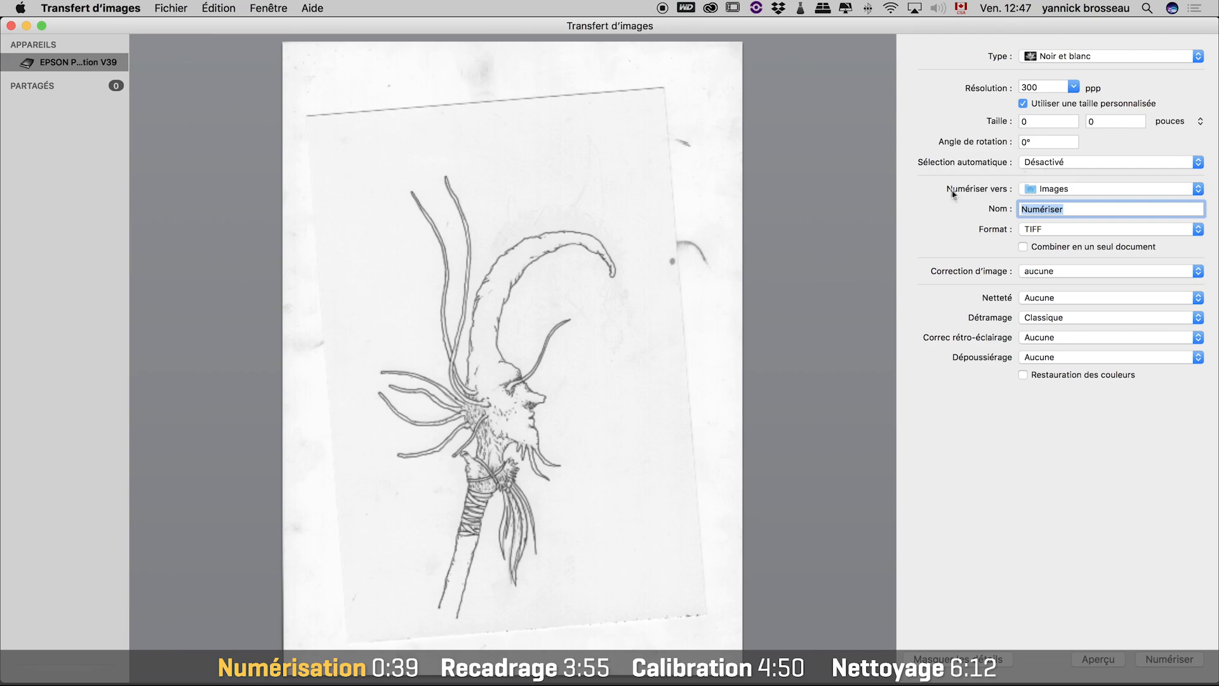
click(1074, 189)
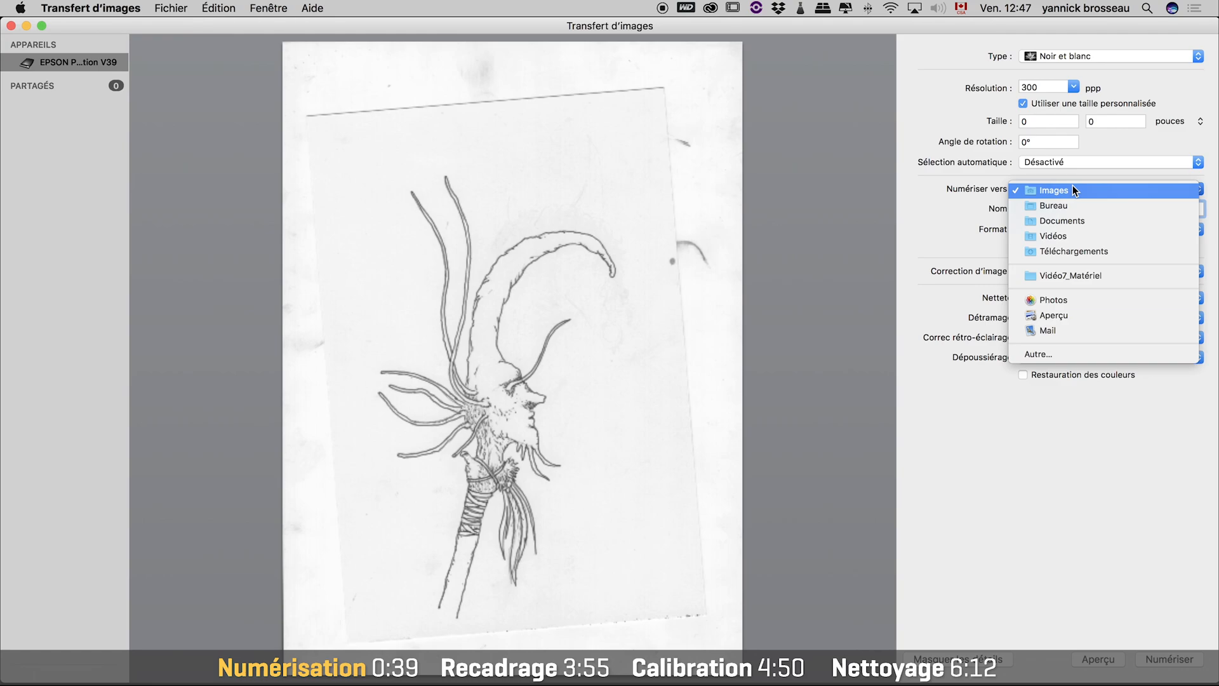
click(1073, 189)
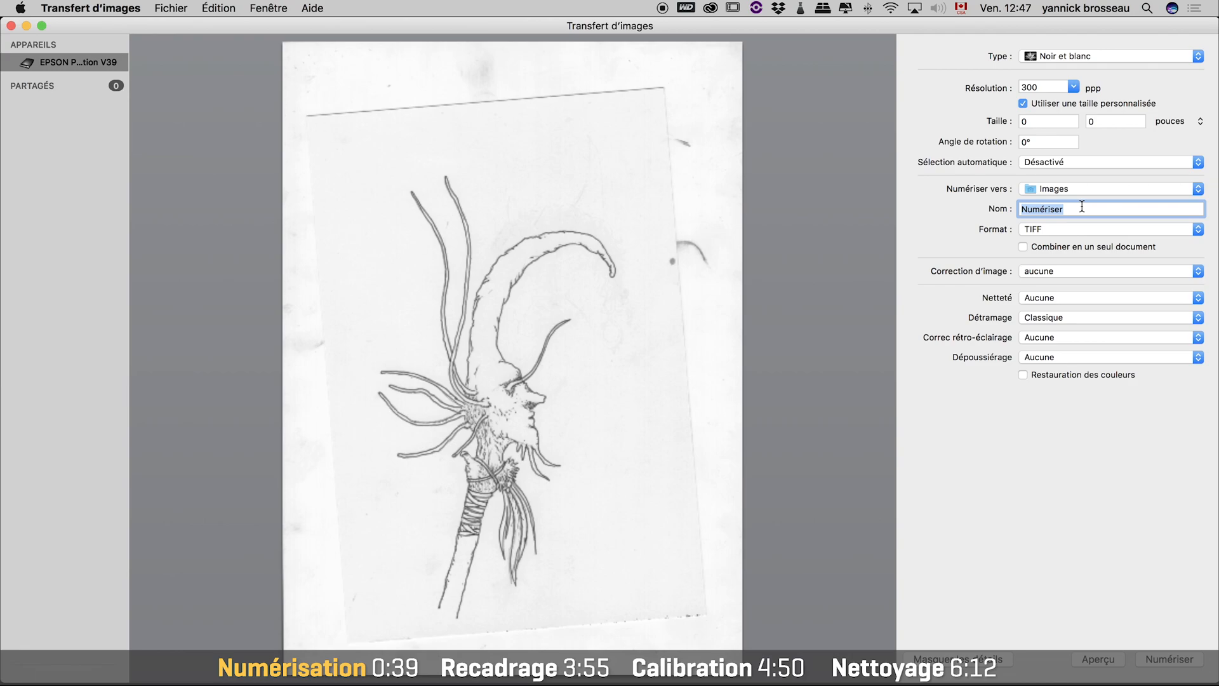
text(Baton_Chaman_Dessin)
Frame the whole sheet with a scan area of about 8 × 10.66 inches and scan it.
drag(296, 78, 731, 655)
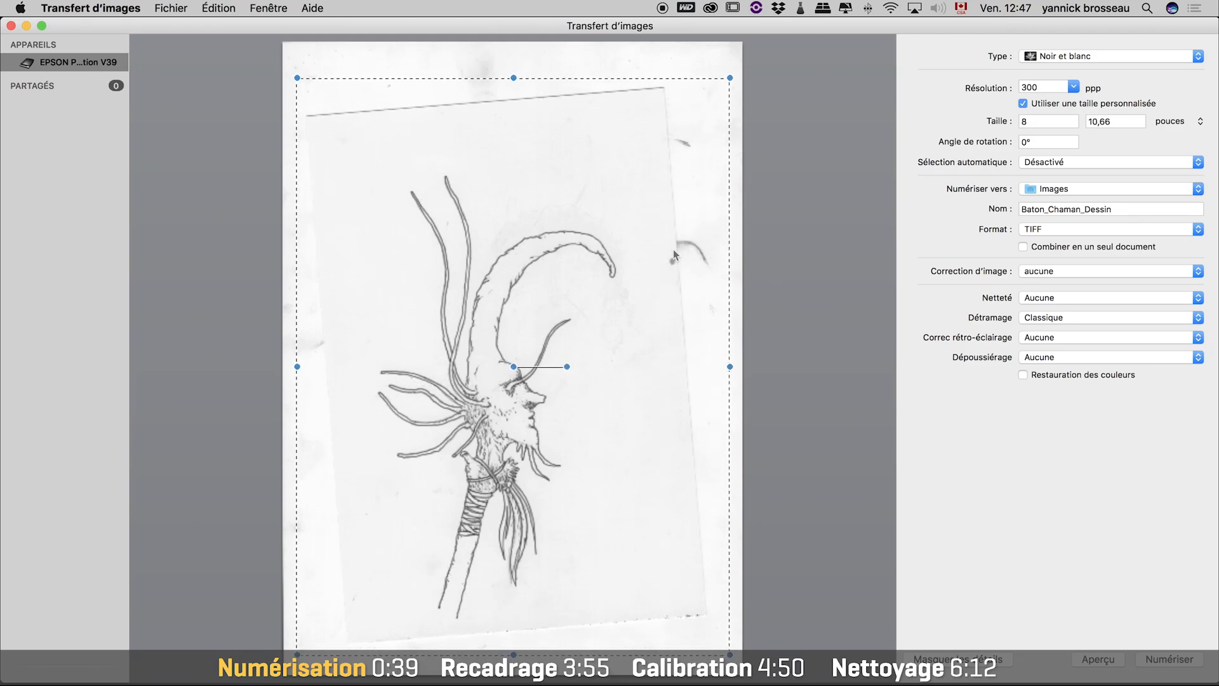
drag(513, 78, 513, 81)
click(730, 374)
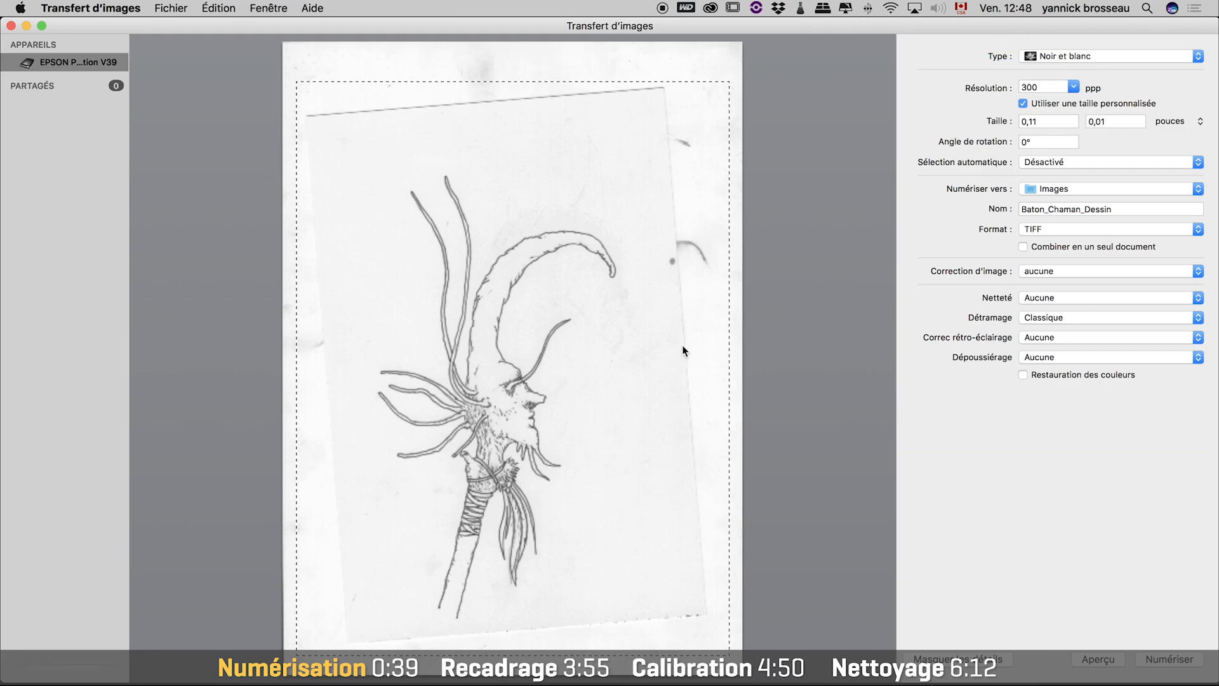
click(1166, 660)
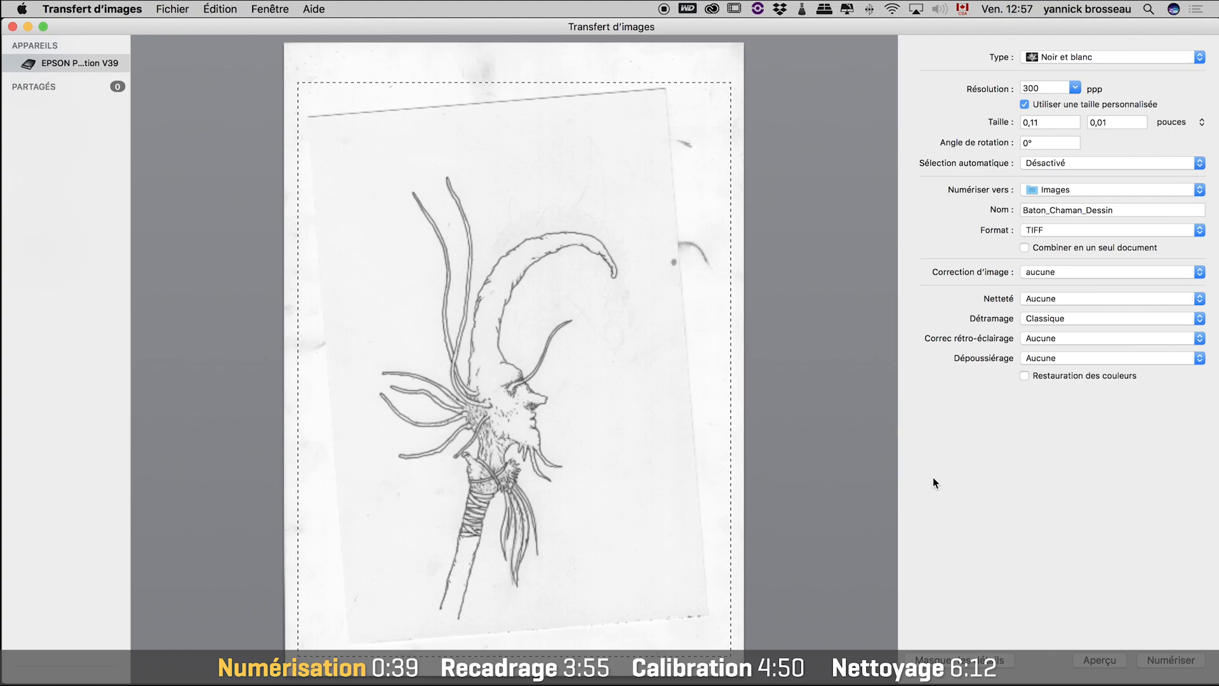
Locate Baton_Chaman_Dessin 4.tiff in Finder from the scan results and open it in Photoshop.
click(274, 10)
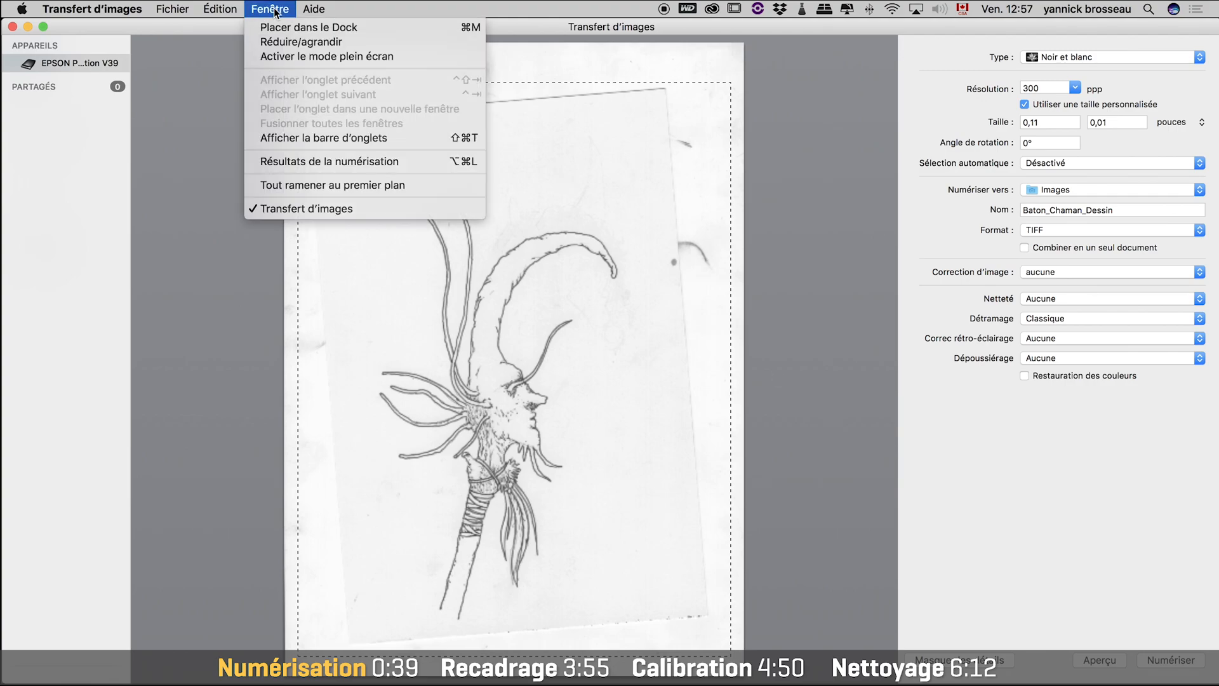
click(415, 162)
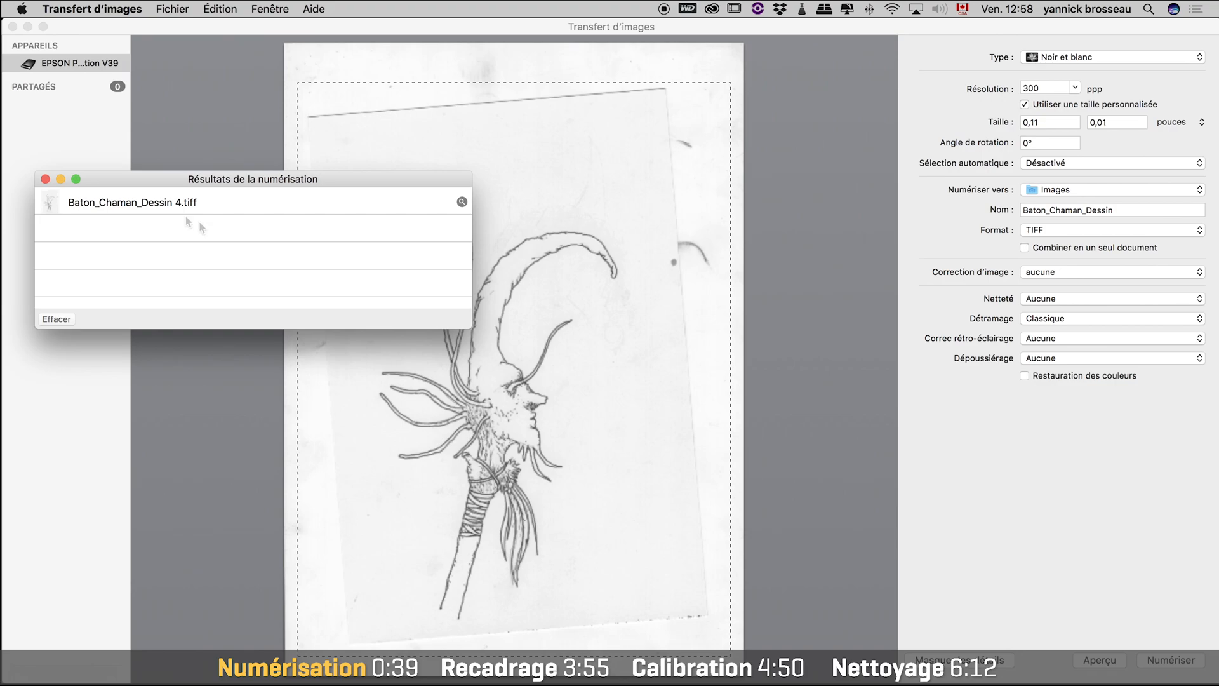
click(462, 202)
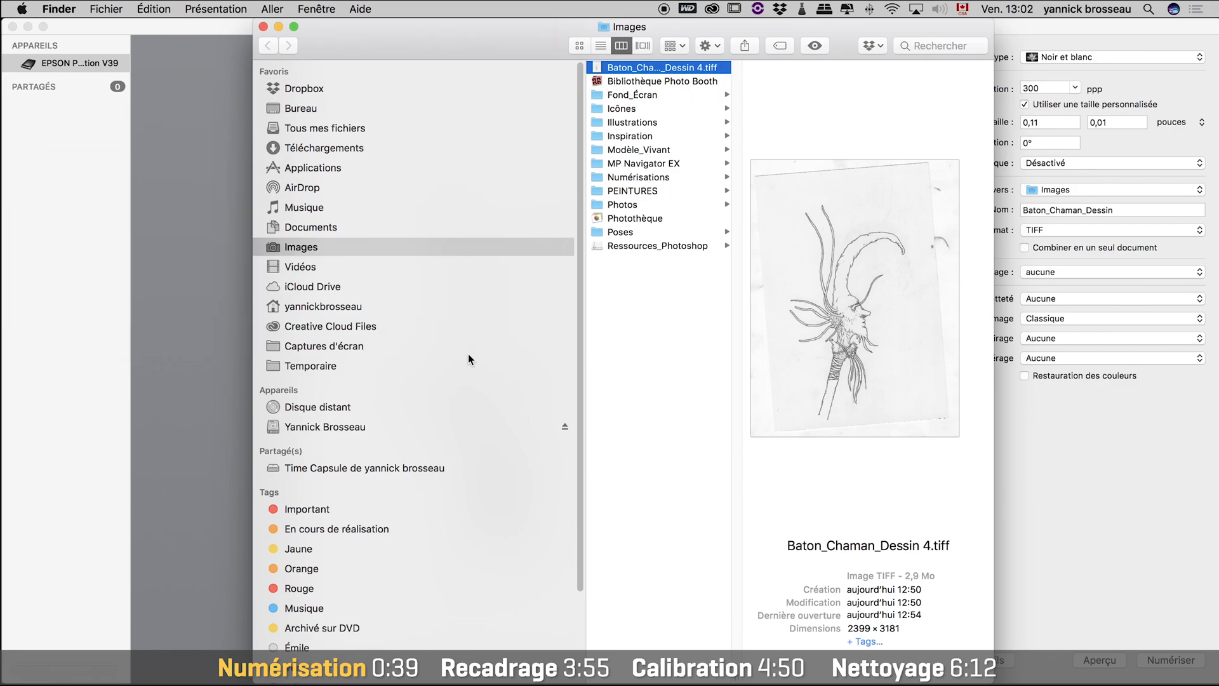
right_click(657, 69)
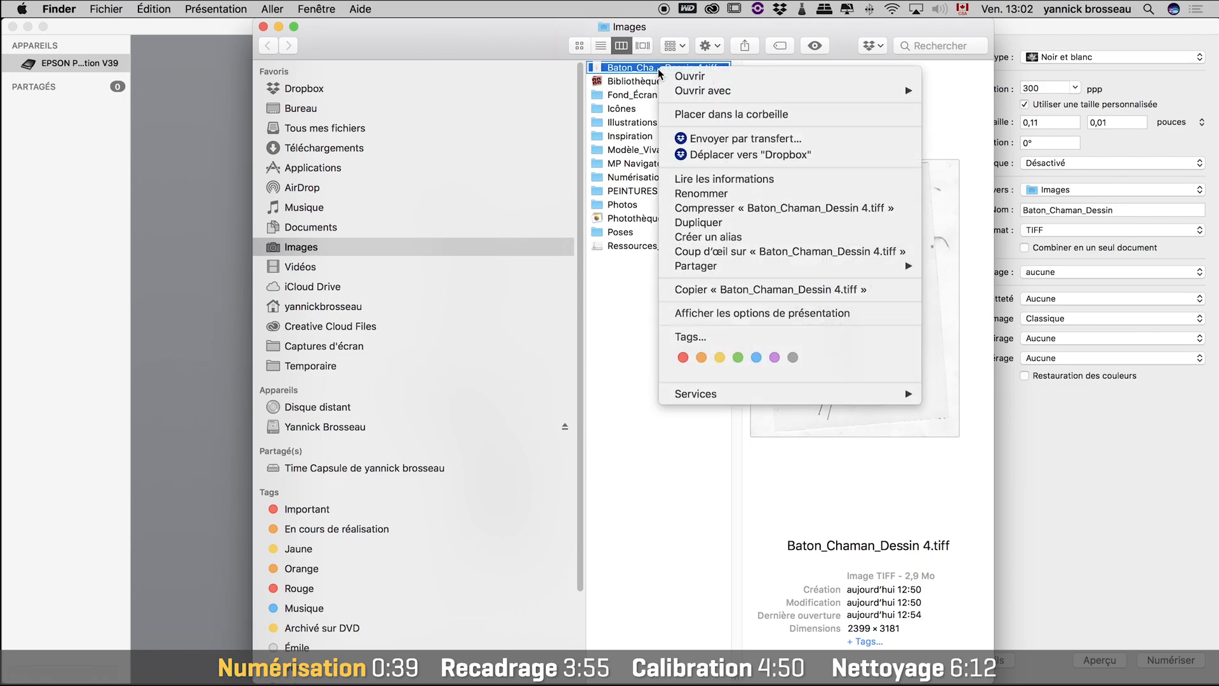
mouse_move(698, 91)
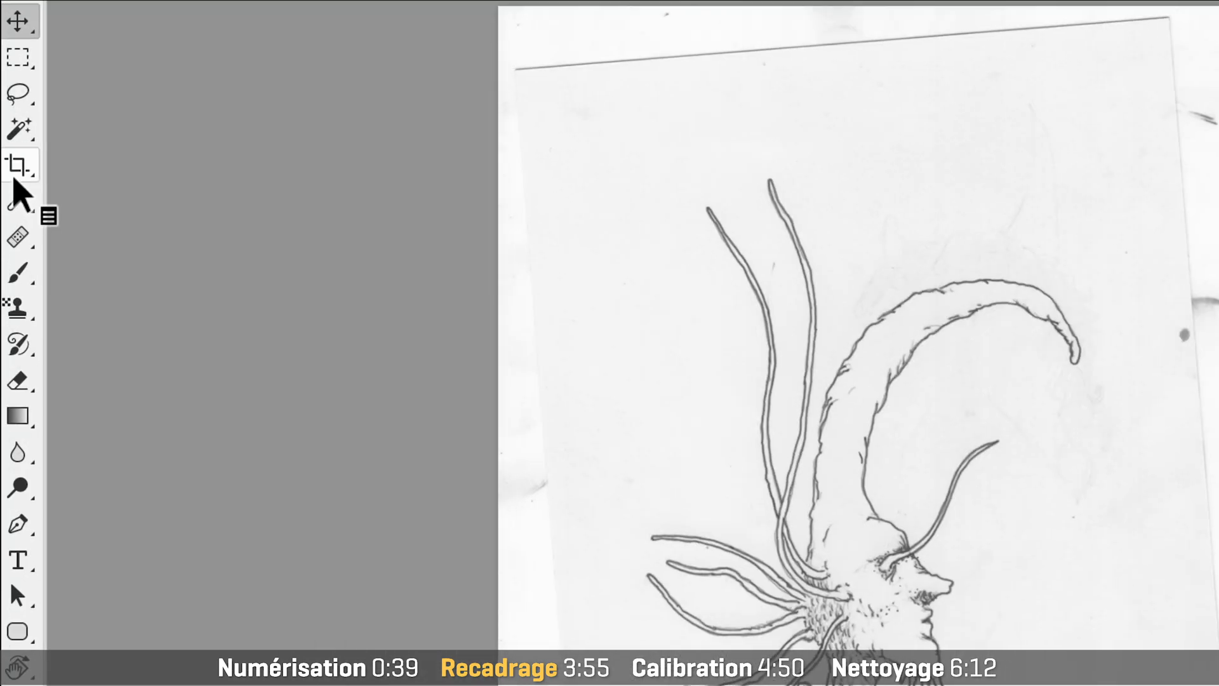
Straighten the scan with the Crop tool's Désincliner option, using the paper's upper edge as the horizontal reference.
click(17, 173)
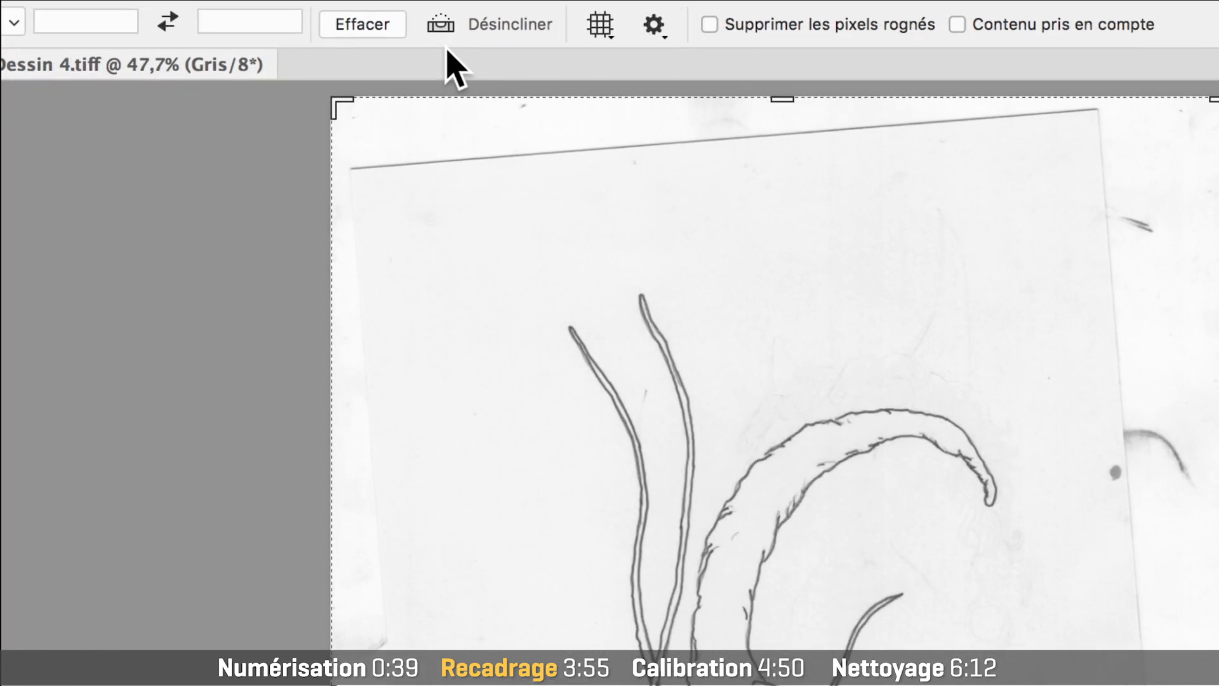
click(443, 33)
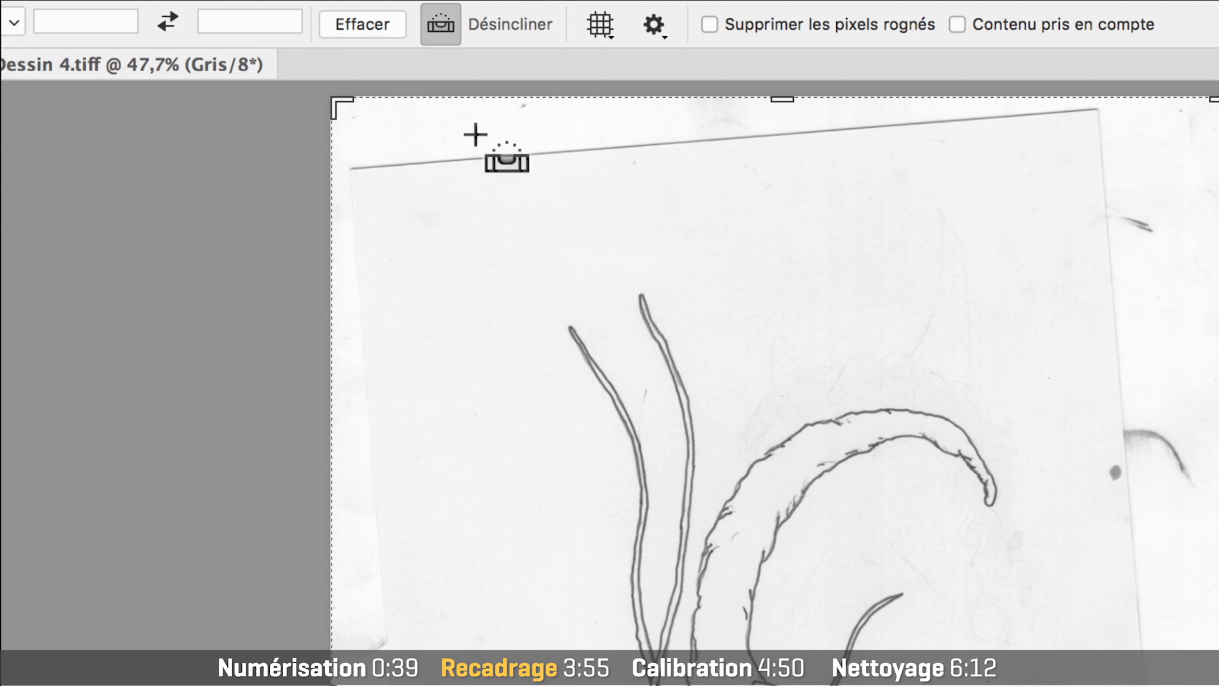
drag(456, 162, 838, 128)
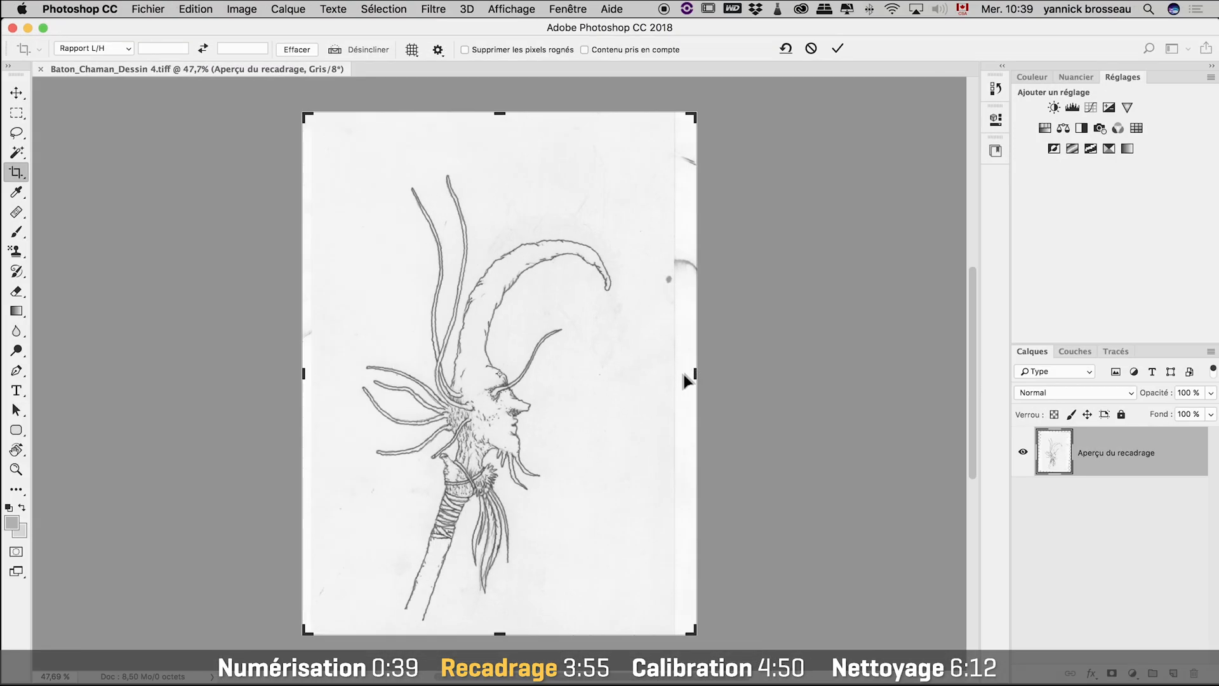
Tighten the crop on both sides and the upper edge to remove the scan margins, and apply it.
drag(685, 378, 671, 375)
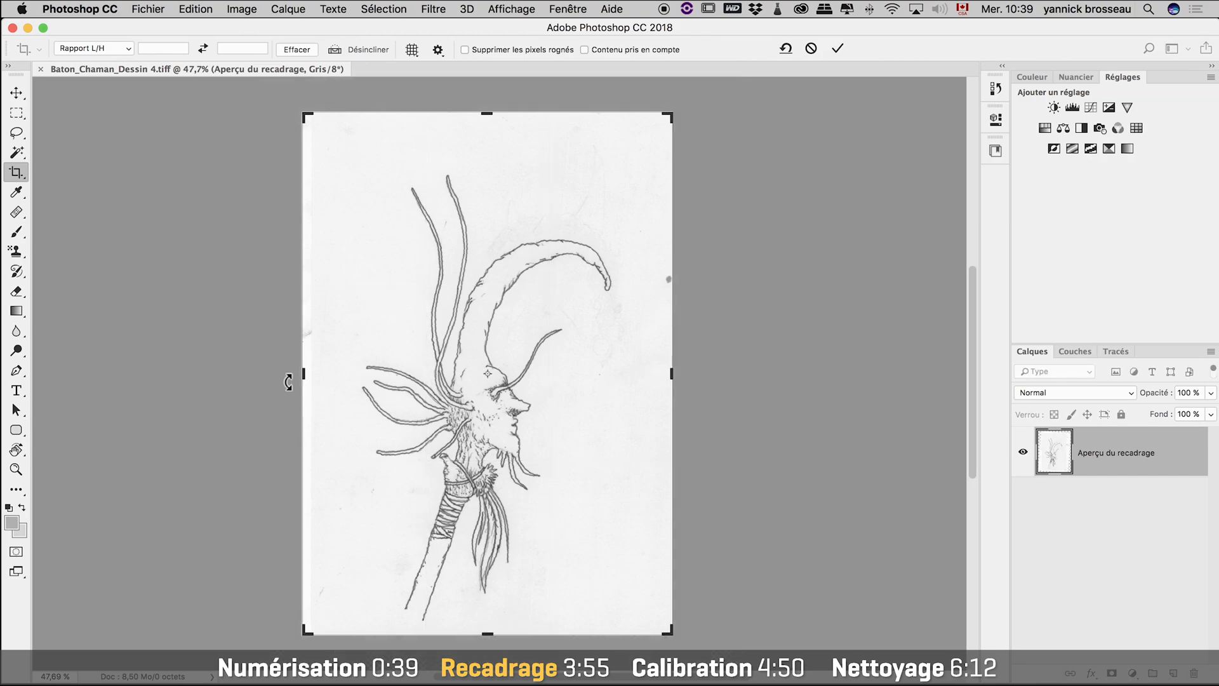
drag(305, 373, 311, 374)
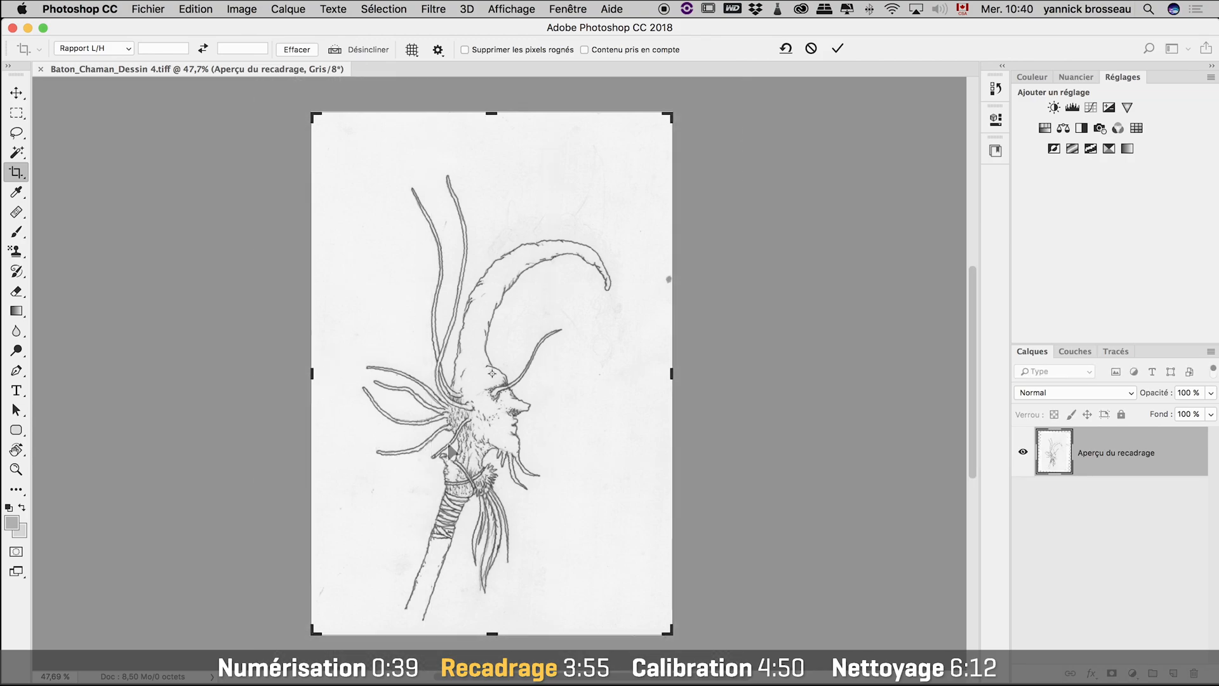
drag(491, 115, 495, 132)
click(835, 48)
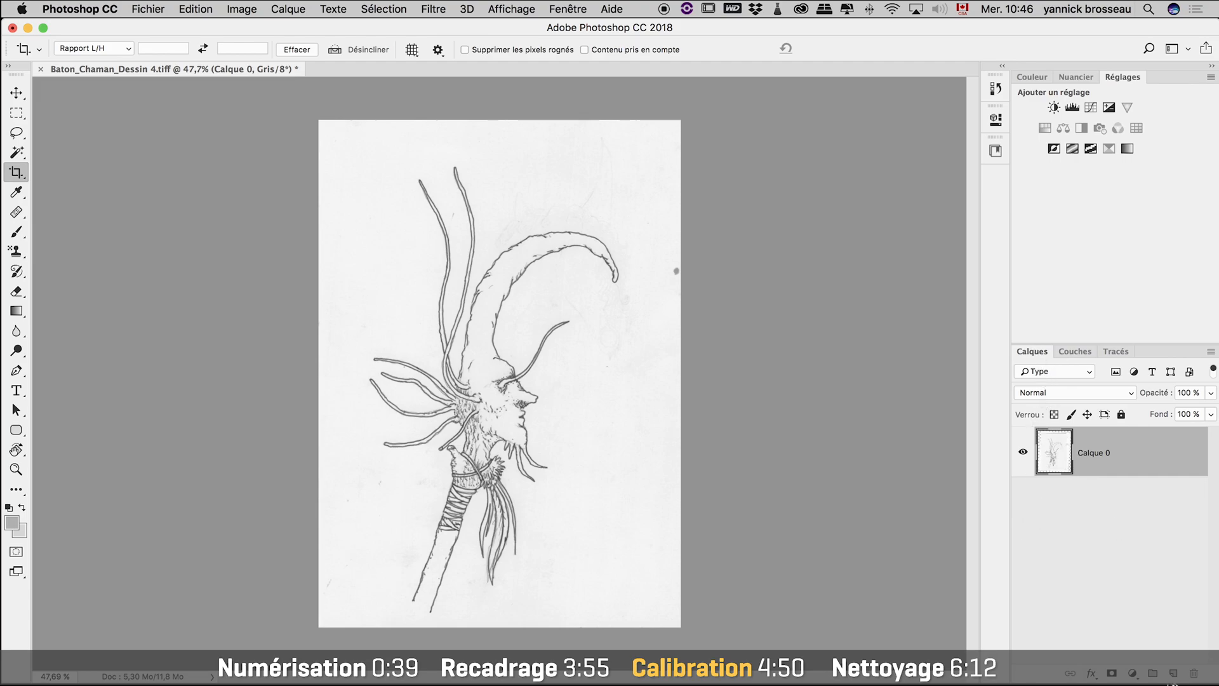
Add a Niveaux adjustment layer with the black input at 94, midtones at 1,00 and the white input at 235.
click(1133, 674)
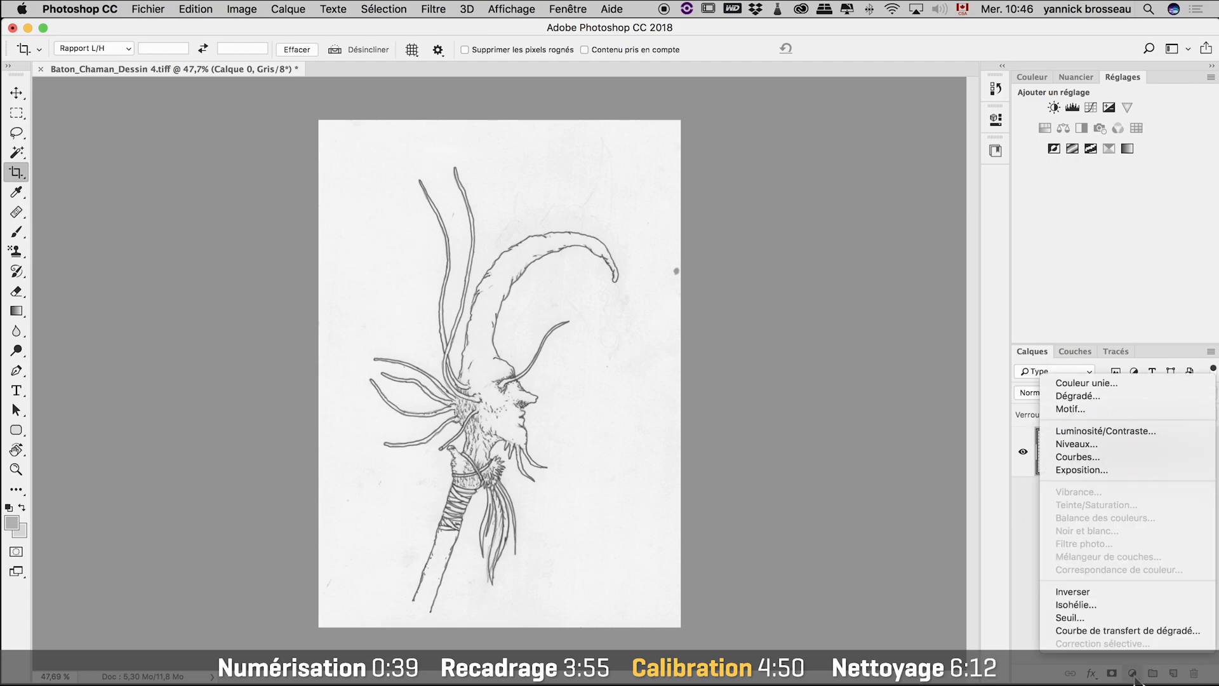
click(1096, 441)
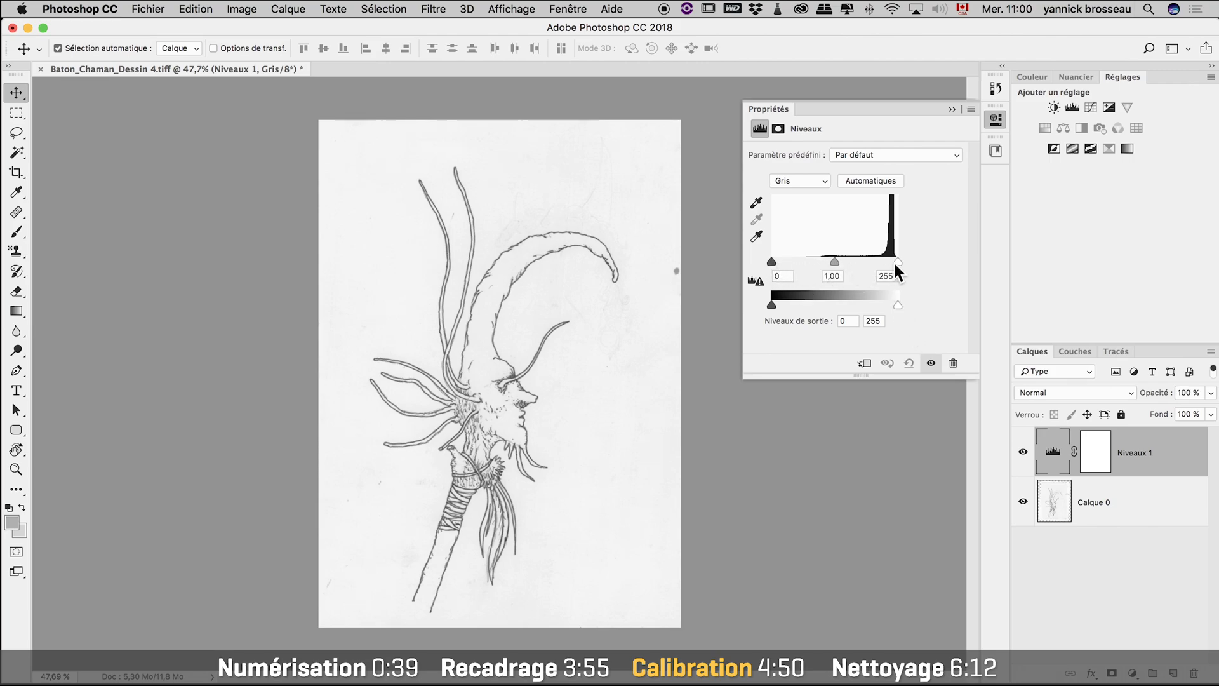
drag(771, 262, 817, 258)
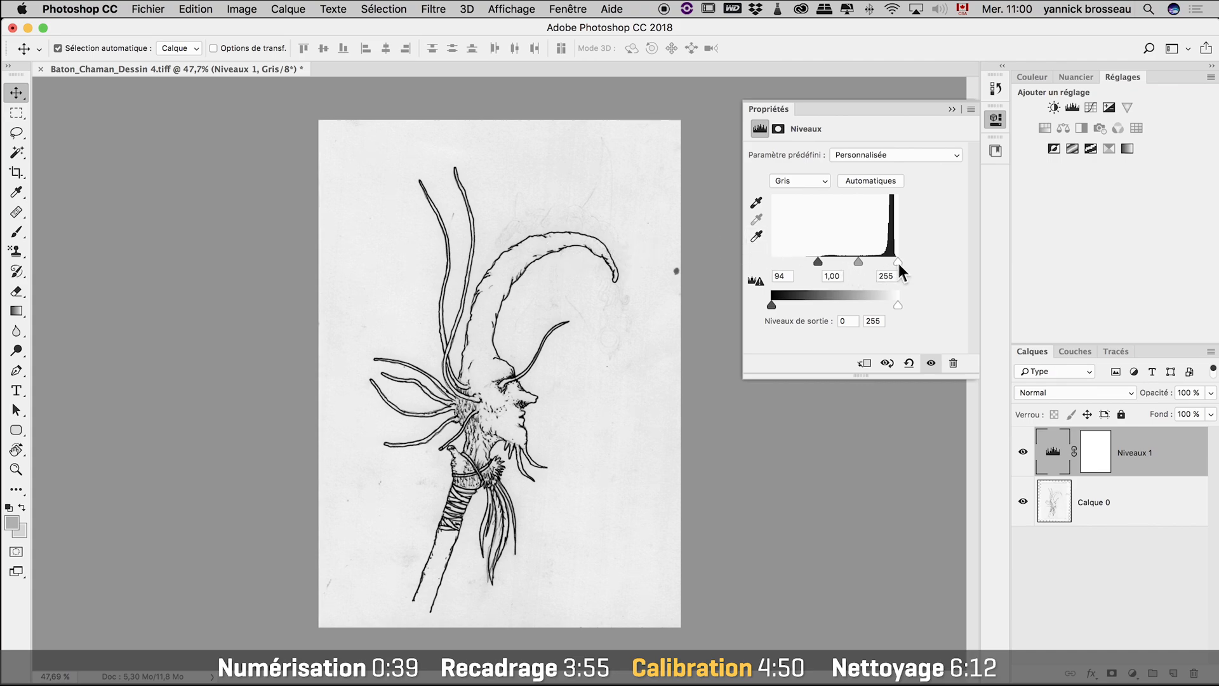
drag(896, 261, 895, 261)
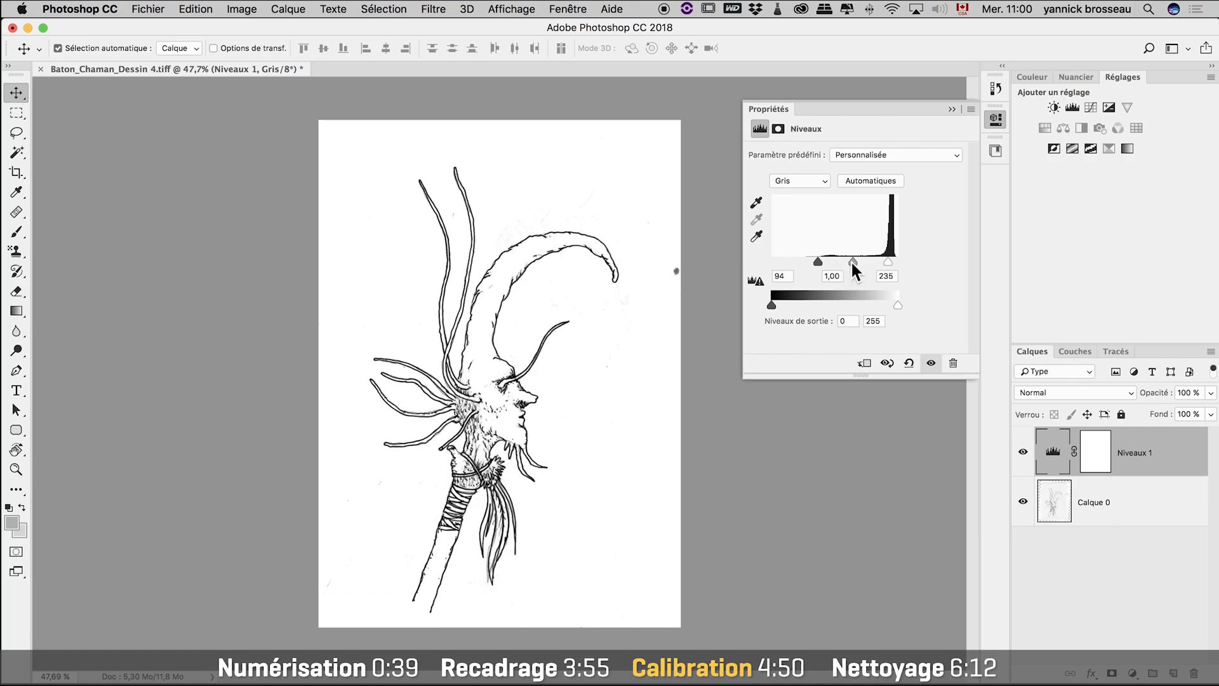
drag(851, 263, 852, 262)
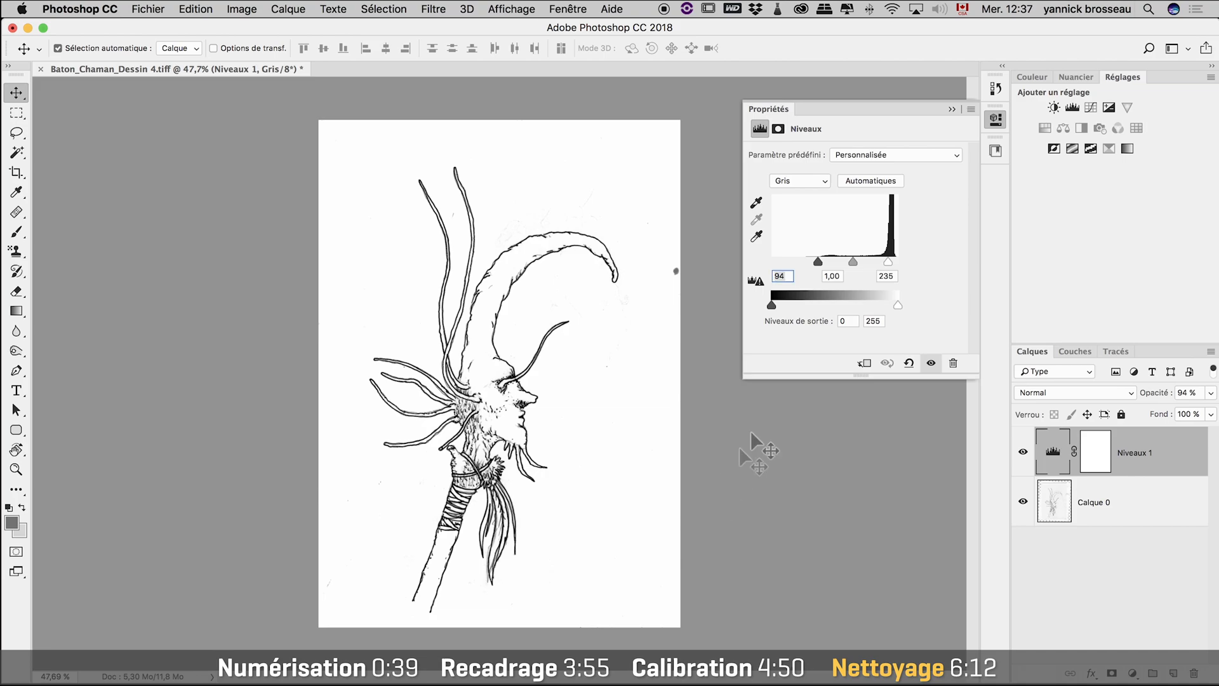
click(949, 109)
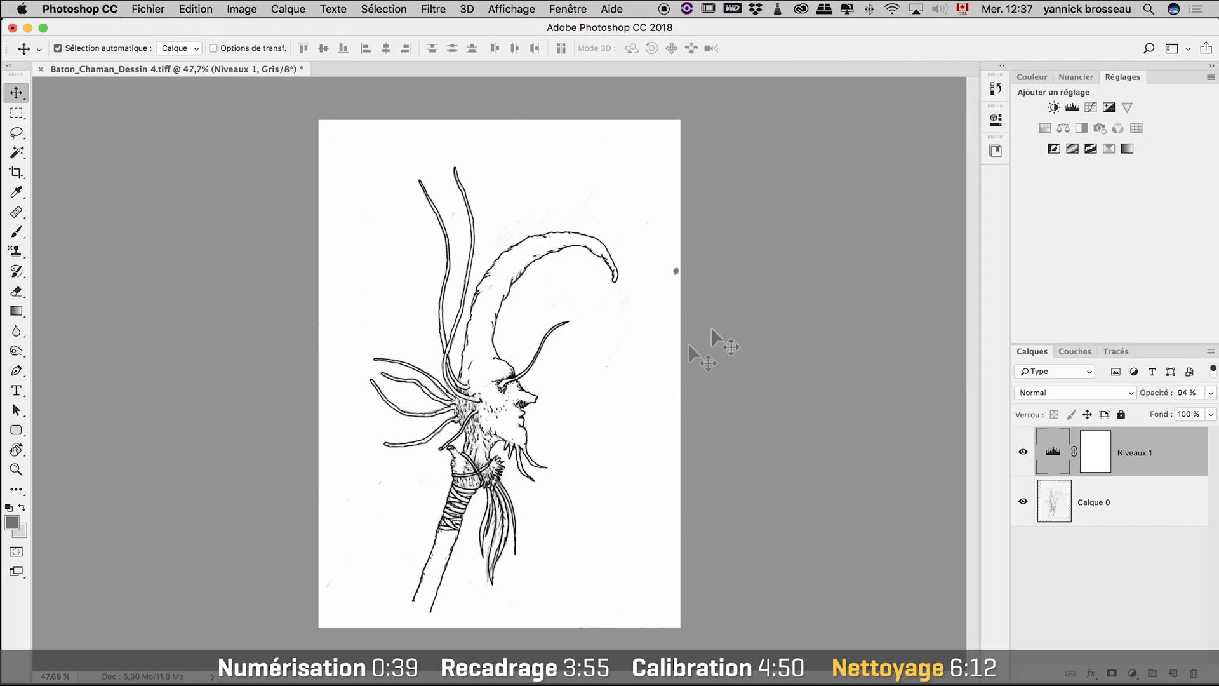
Create a new layer directly above the drawing layer Calque 0 and name it Retouche.
key(super+plus)
key(super+plus)
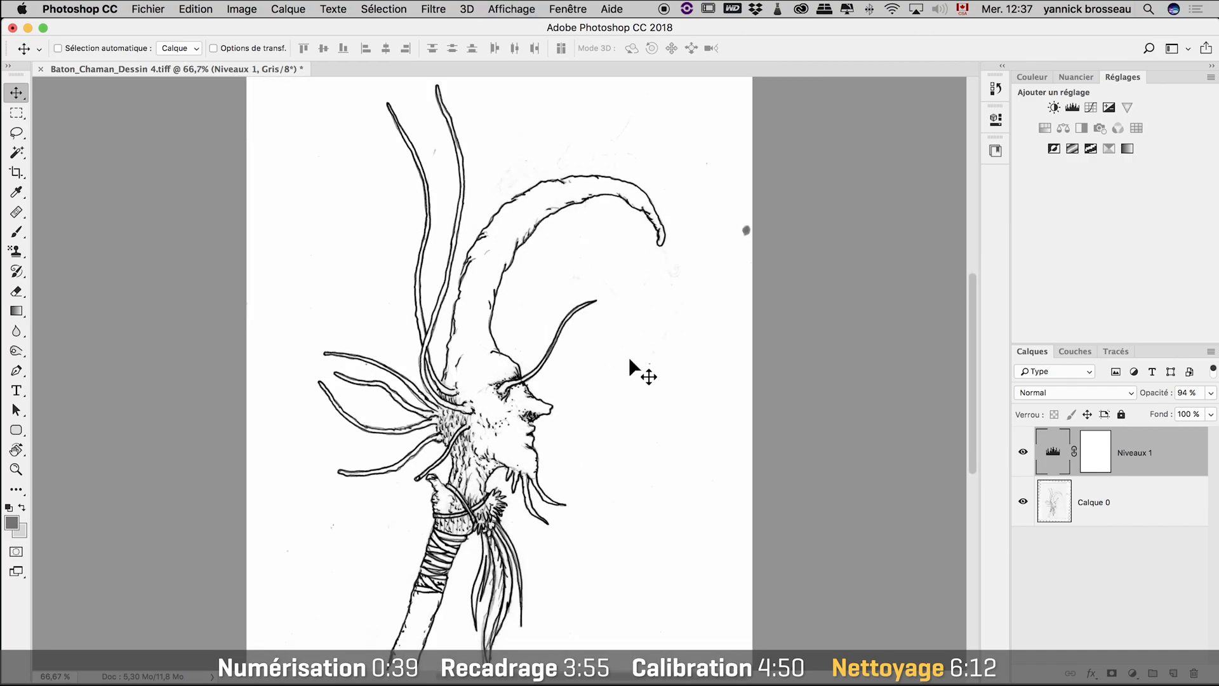
key(super+plus)
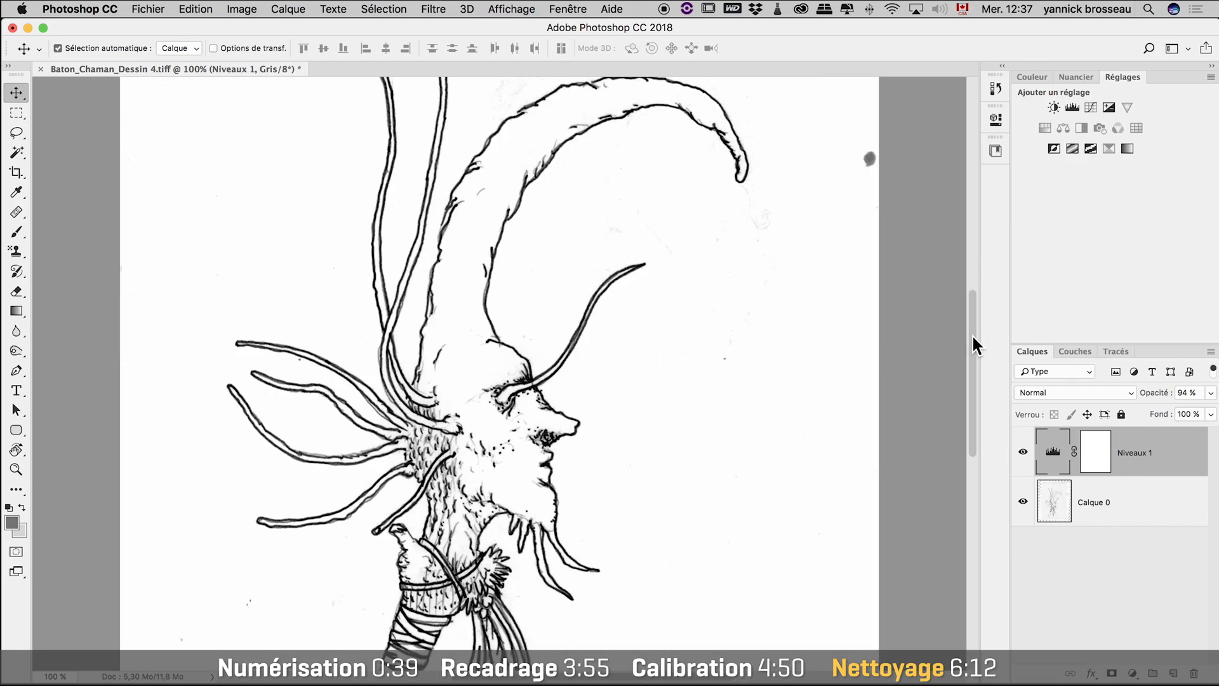
drag(973, 336, 972, 300)
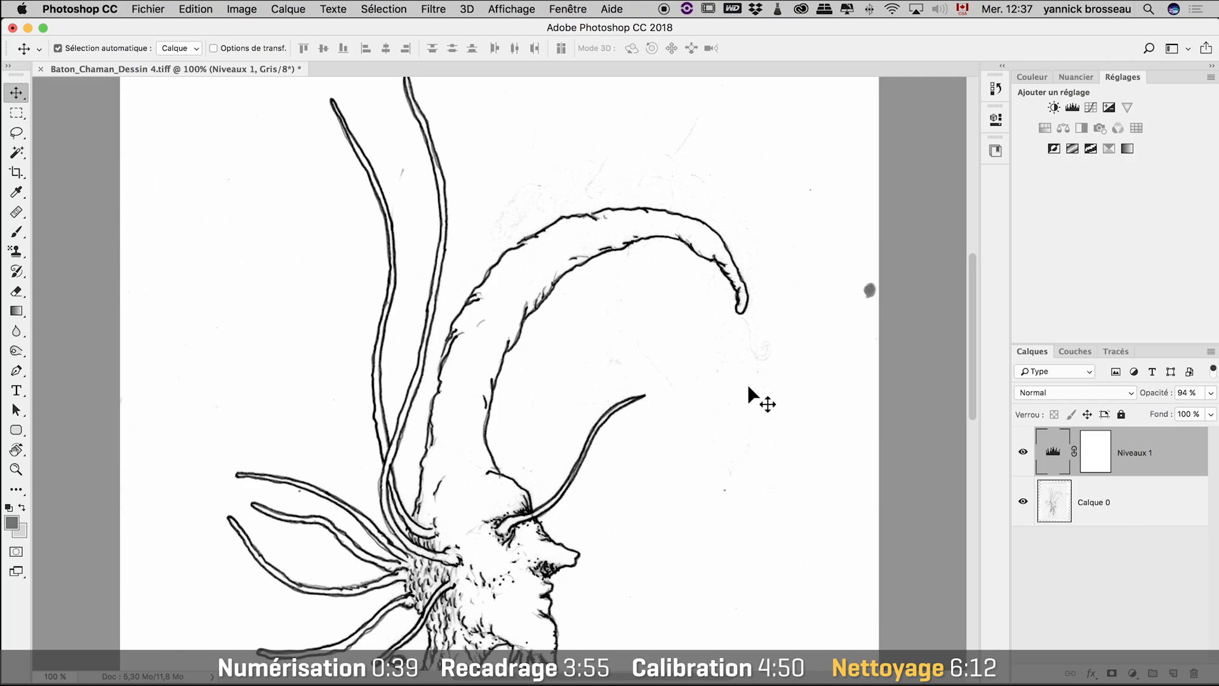
click(741, 391)
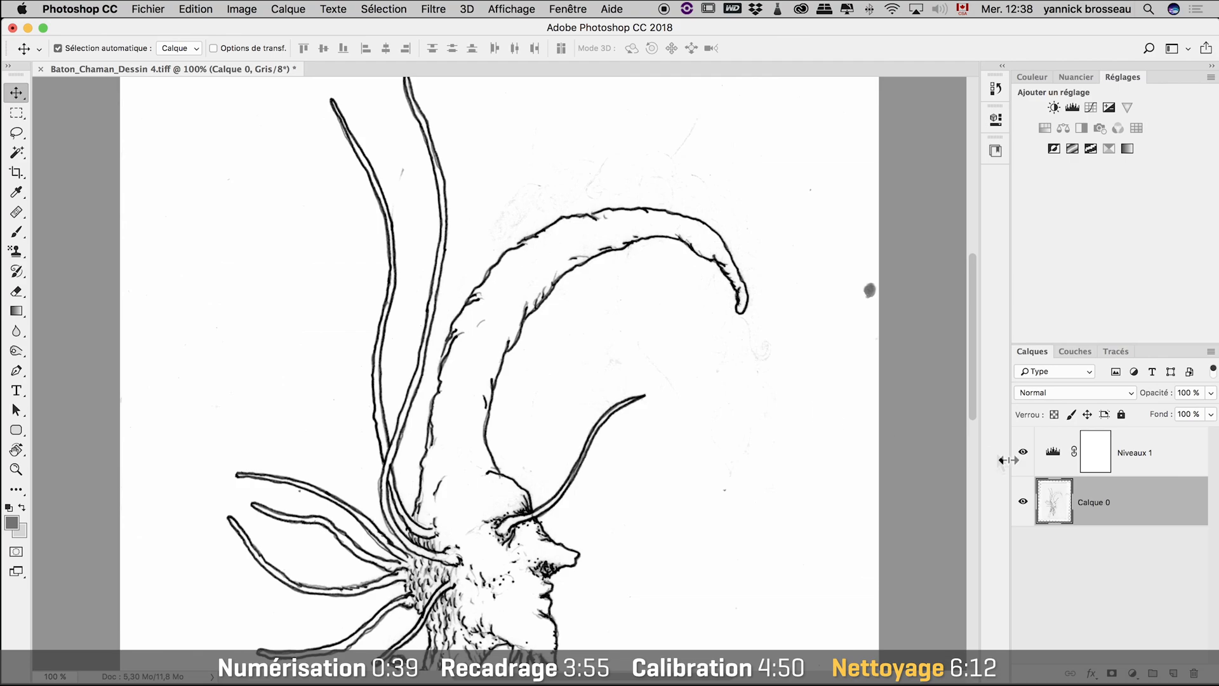
click(1174, 673)
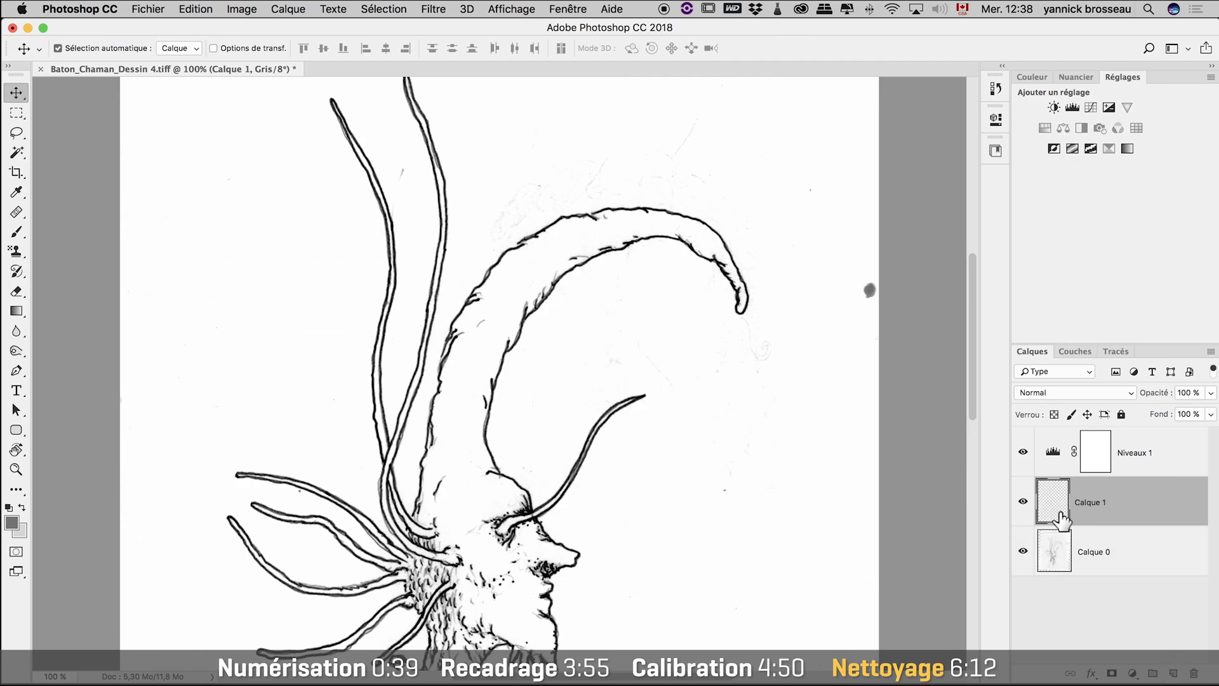
double_click(1085, 502)
text(Retouche)
key(Return)
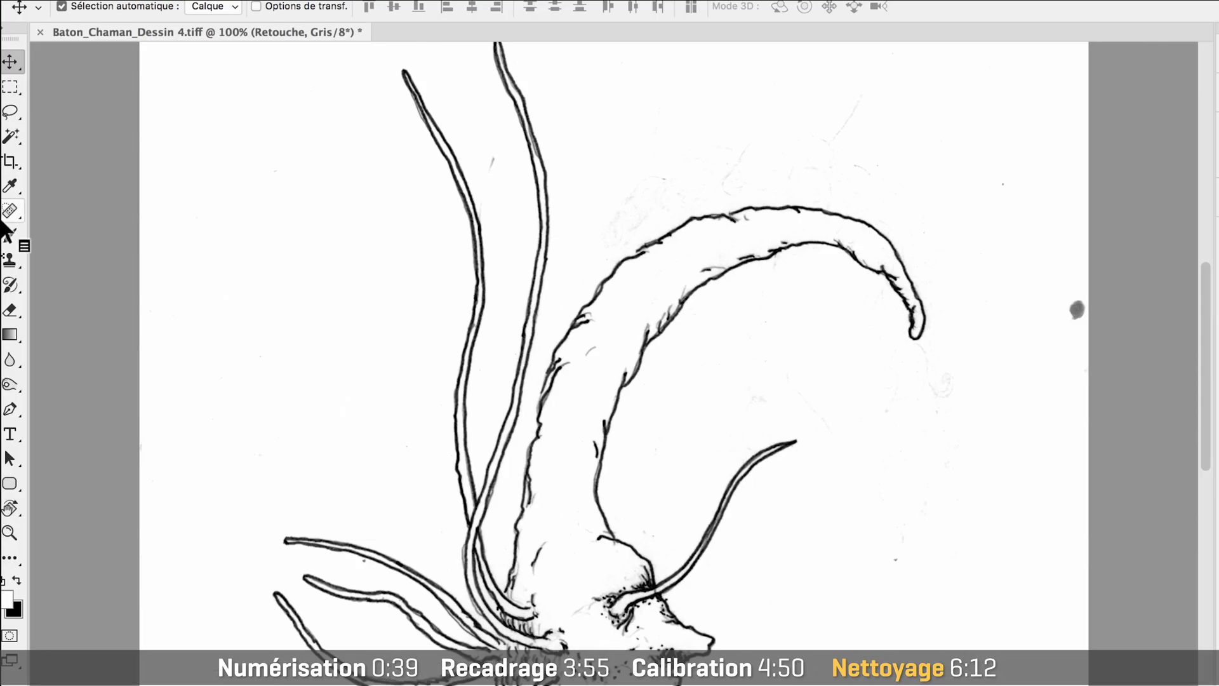
Remove the dust spots and stray marks around the horn's right side with the Spot Healing Brush, sampling all layers.
click(14, 216)
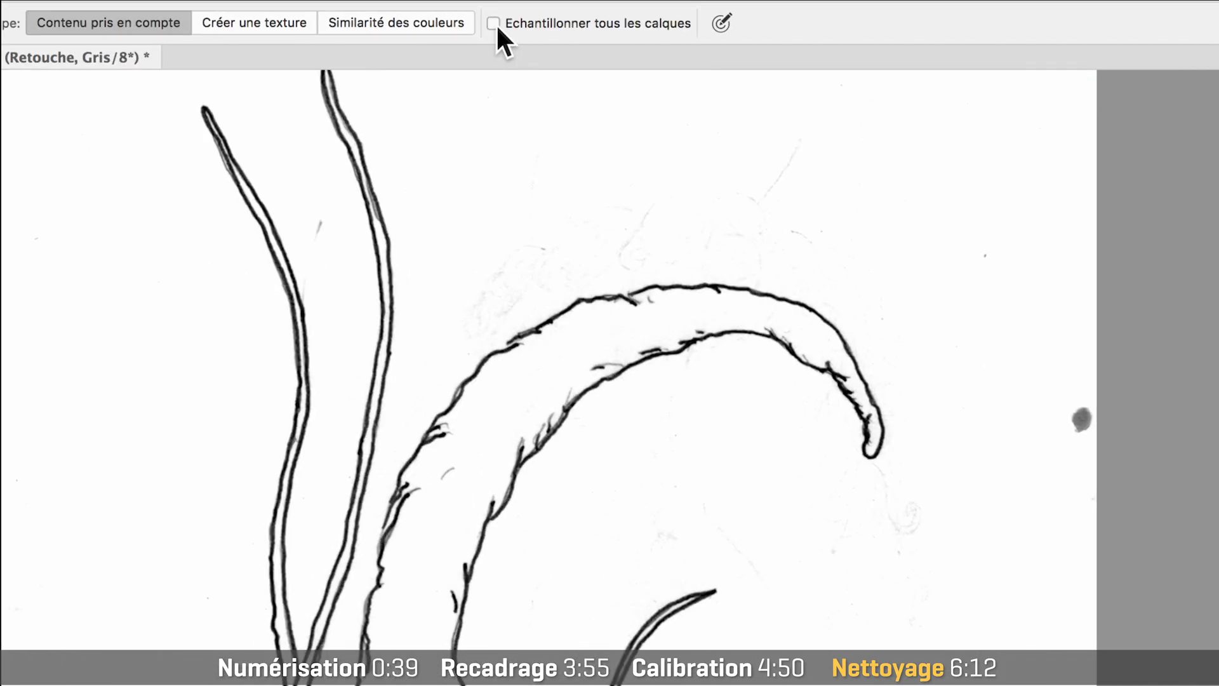
click(494, 24)
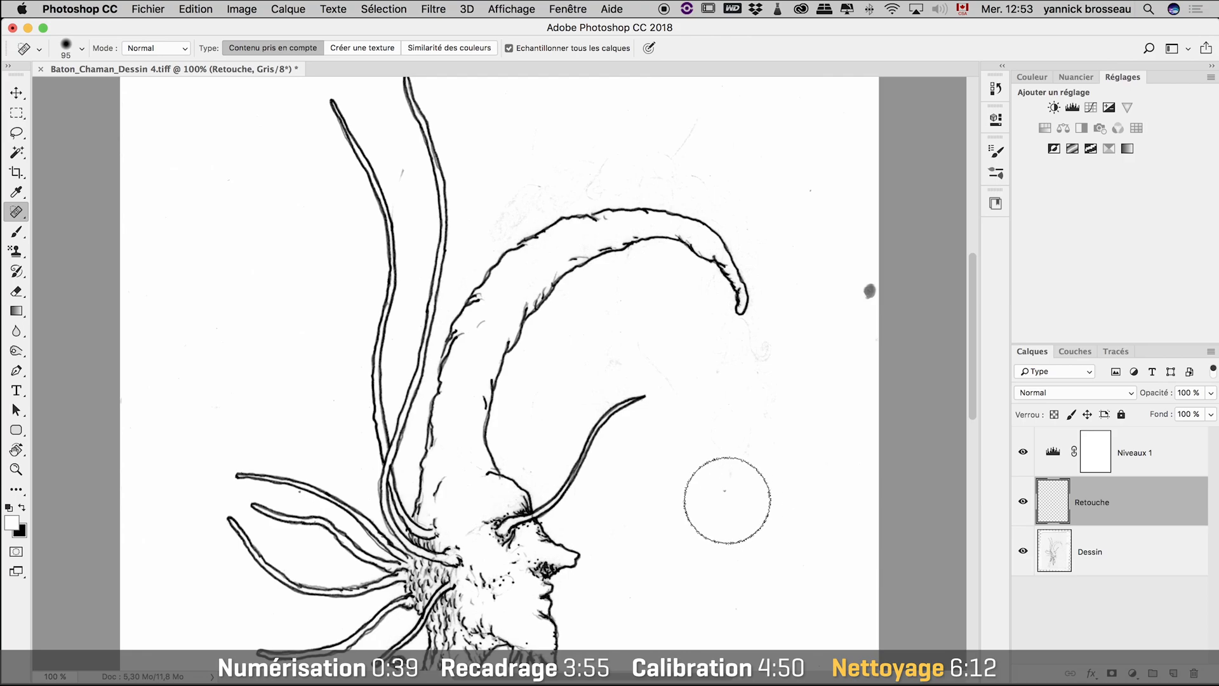
click(724, 491)
drag(726, 483, 746, 447)
click(718, 365)
click(761, 354)
click(754, 365)
click(759, 388)
click(758, 421)
click(869, 285)
click(812, 193)
drag(667, 158, 702, 113)
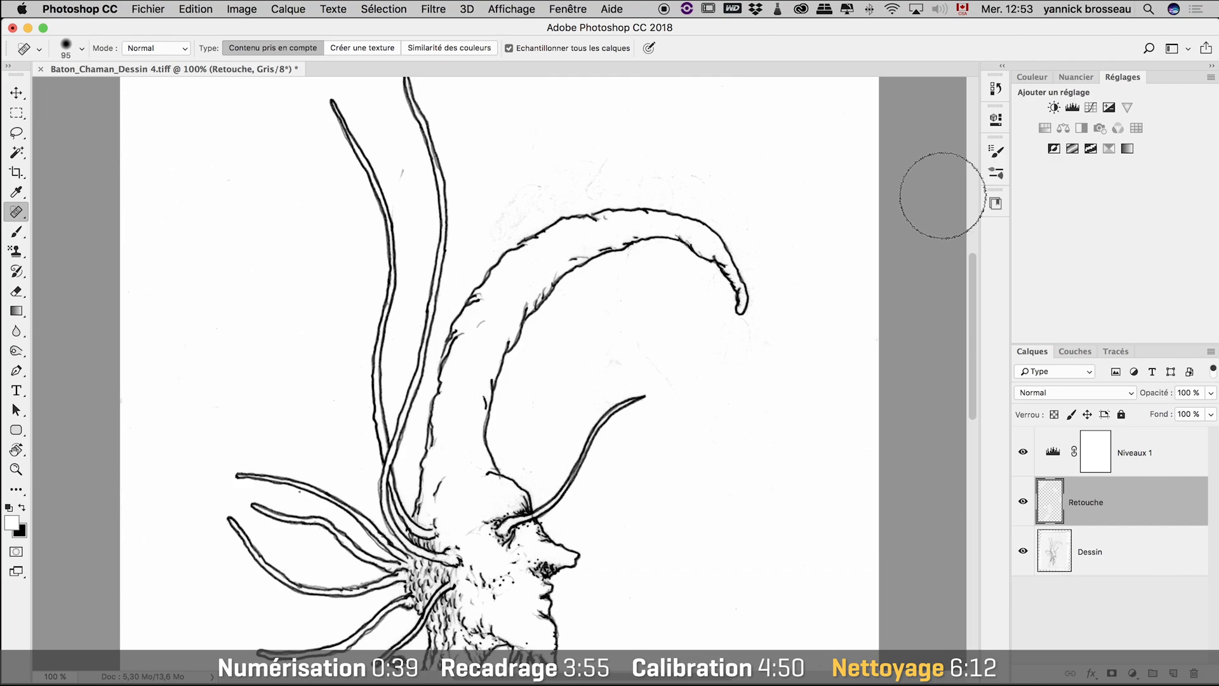
Paint white with the Brush over the faint sketch marks below and above the horn and the speck between the two tall strands.
click(19, 236)
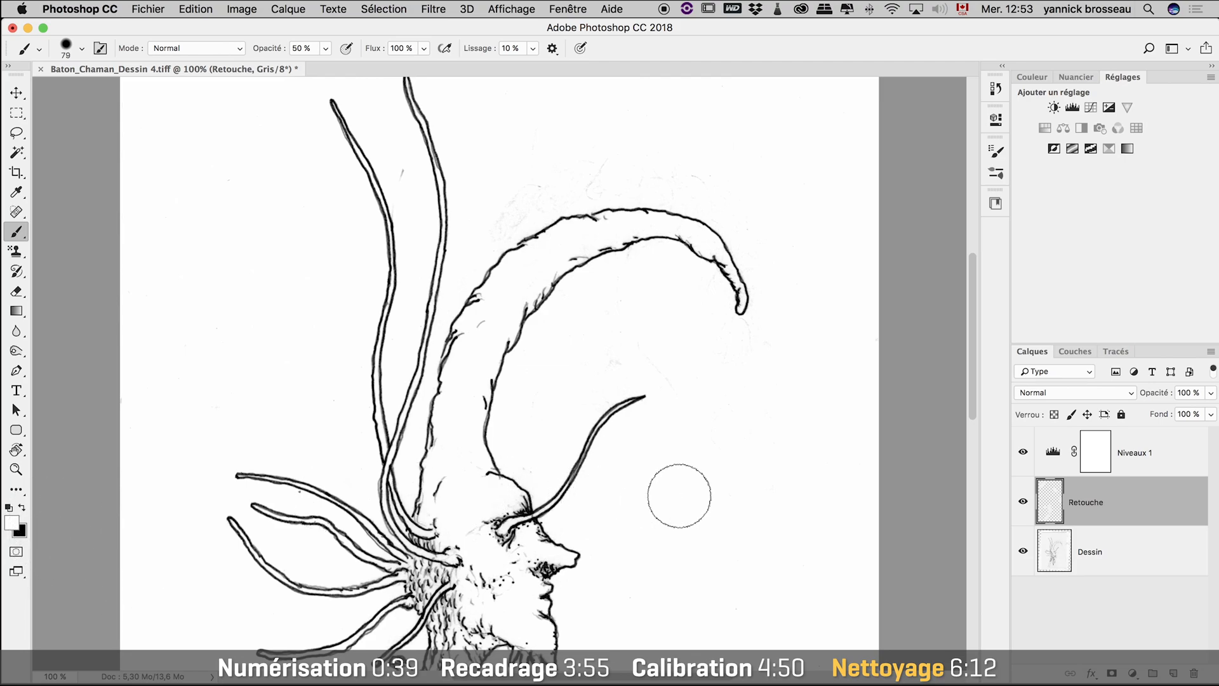
mouse_move(648, 356)
mouse_down()
mouse_move(693, 394)
mouse_move(735, 390)
mouse_move(730, 345)
mouse_up()
mouse_move(606, 184)
mouse_down()
mouse_move(685, 168)
mouse_move(527, 188)
mouse_move(497, 212)
mouse_up()
mouse_move(562, 185)
mouse_down()
mouse_move(681, 173)
mouse_move(725, 185)
mouse_up()
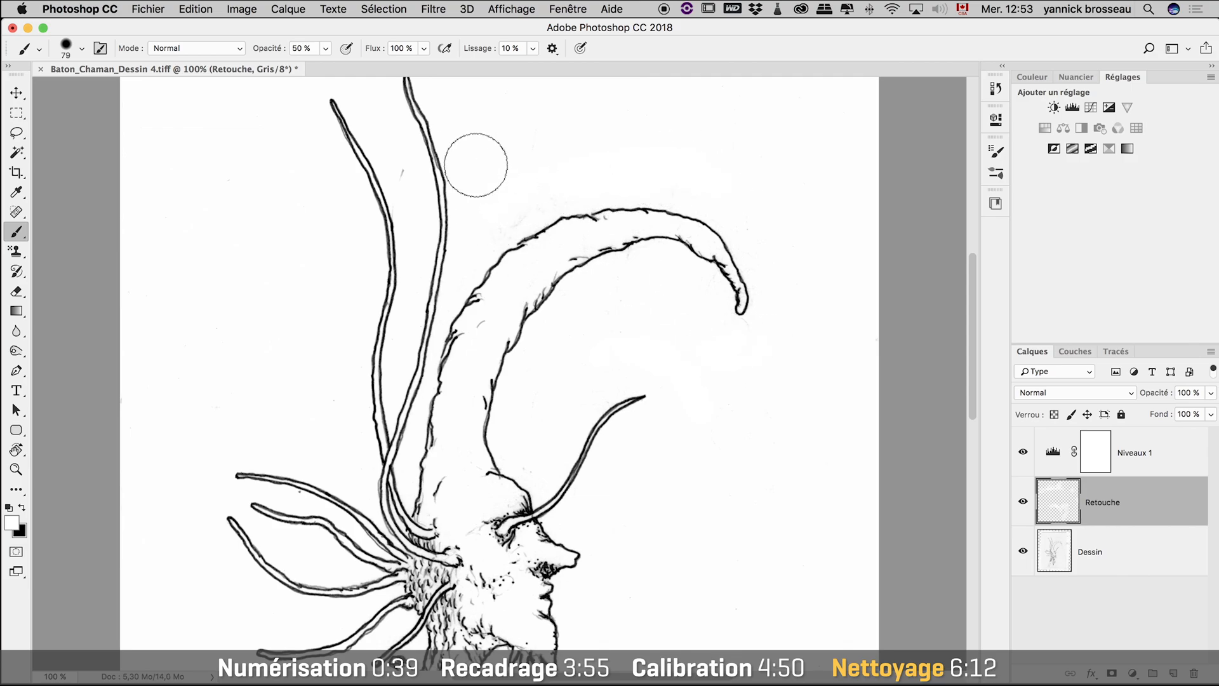
ctrl+alt+drag(413, 184, 401, 189)
click(402, 173)
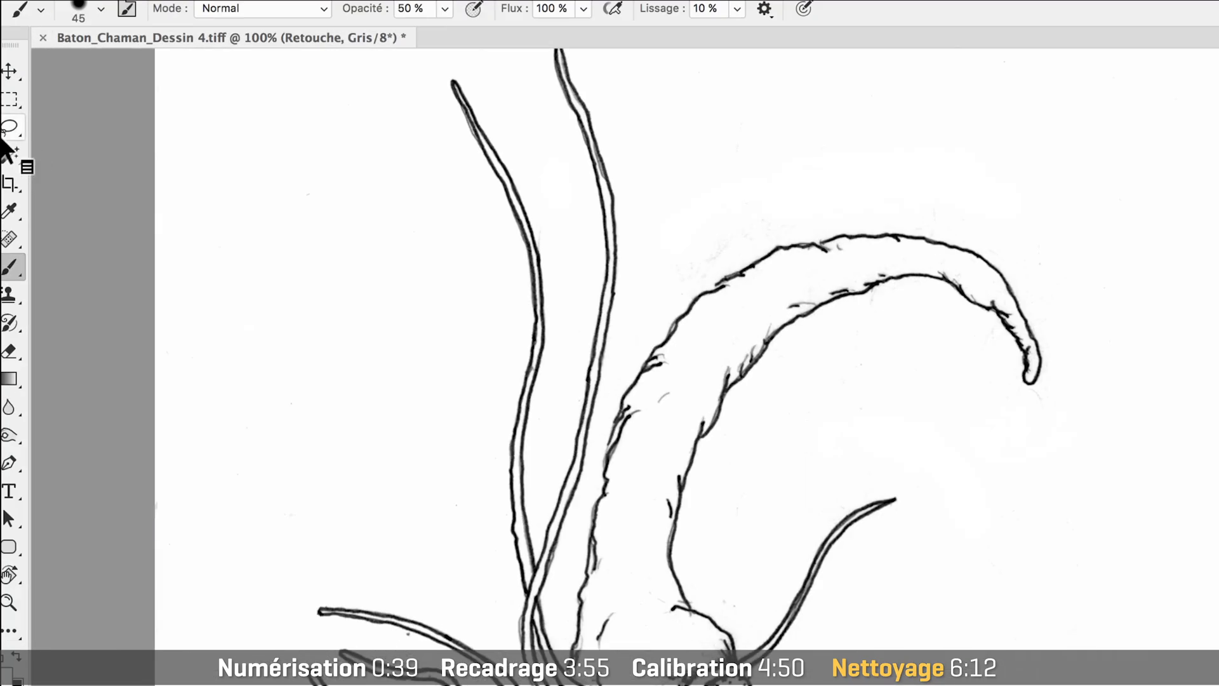
Select the empty area above the horn's left curve with the Lasso, using a 2 px feather.
click(12, 129)
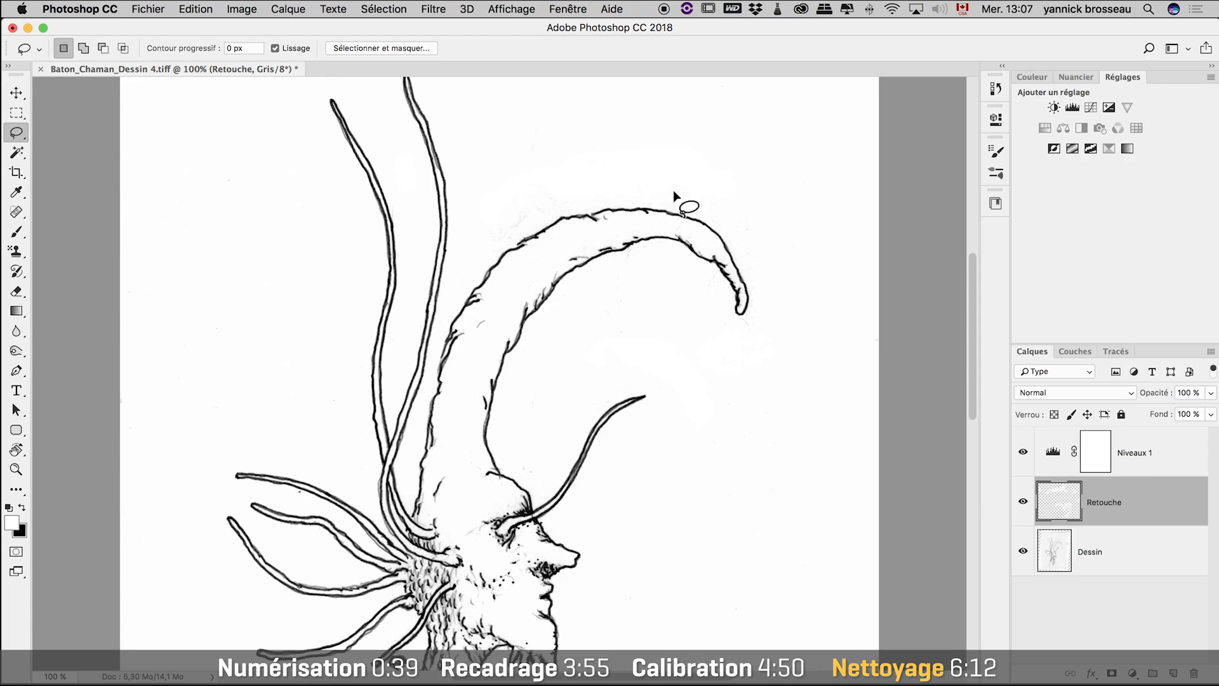
click(250, 49)
text(2)
key(Return)
mouse_move(486, 149)
mouse_down()
mouse_move(468, 216)
mouse_move(482, 249)
mouse_move(597, 200)
mouse_move(607, 168)
mouse_move(526, 137)
mouse_move(486, 144)
mouse_up()
Fill the selected area with Blanc in Normal mode at 100 % opacity.
right_click(503, 171)
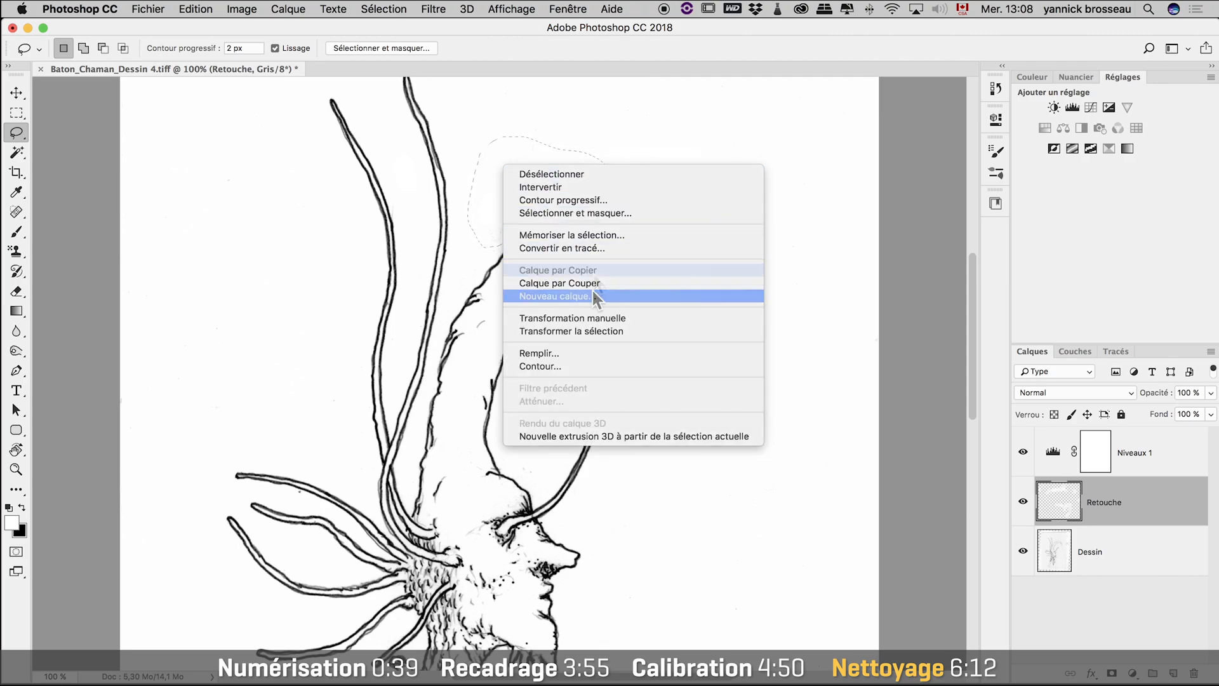
click(579, 351)
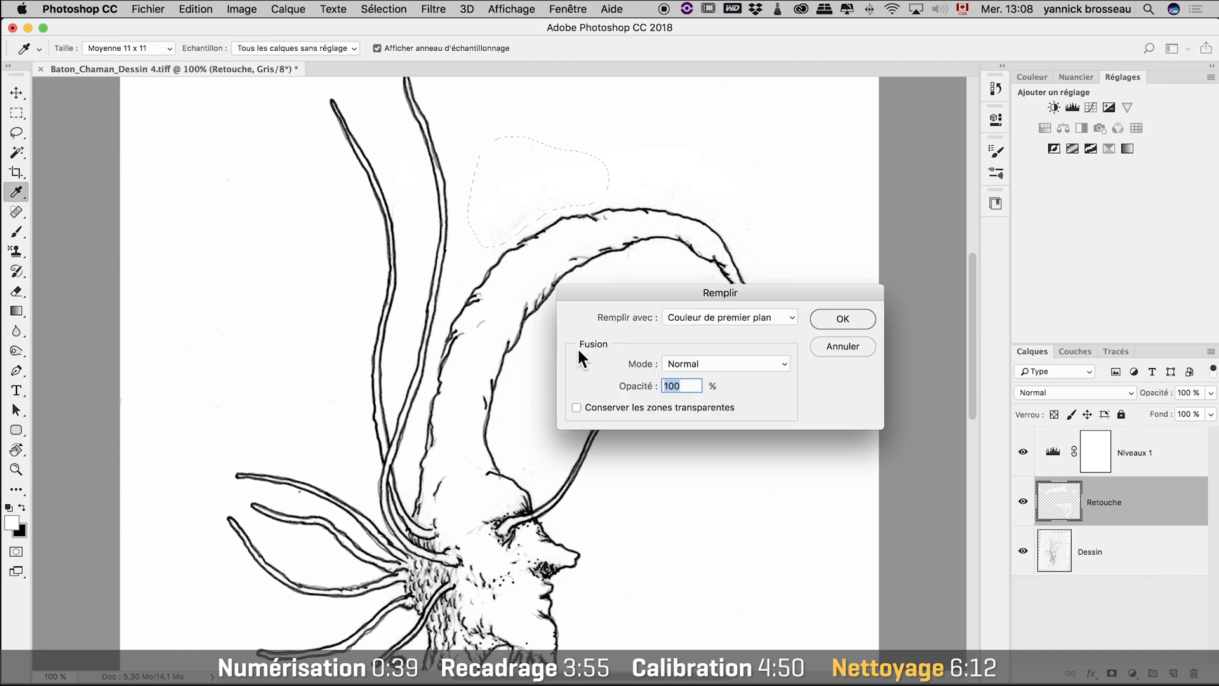
click(726, 316)
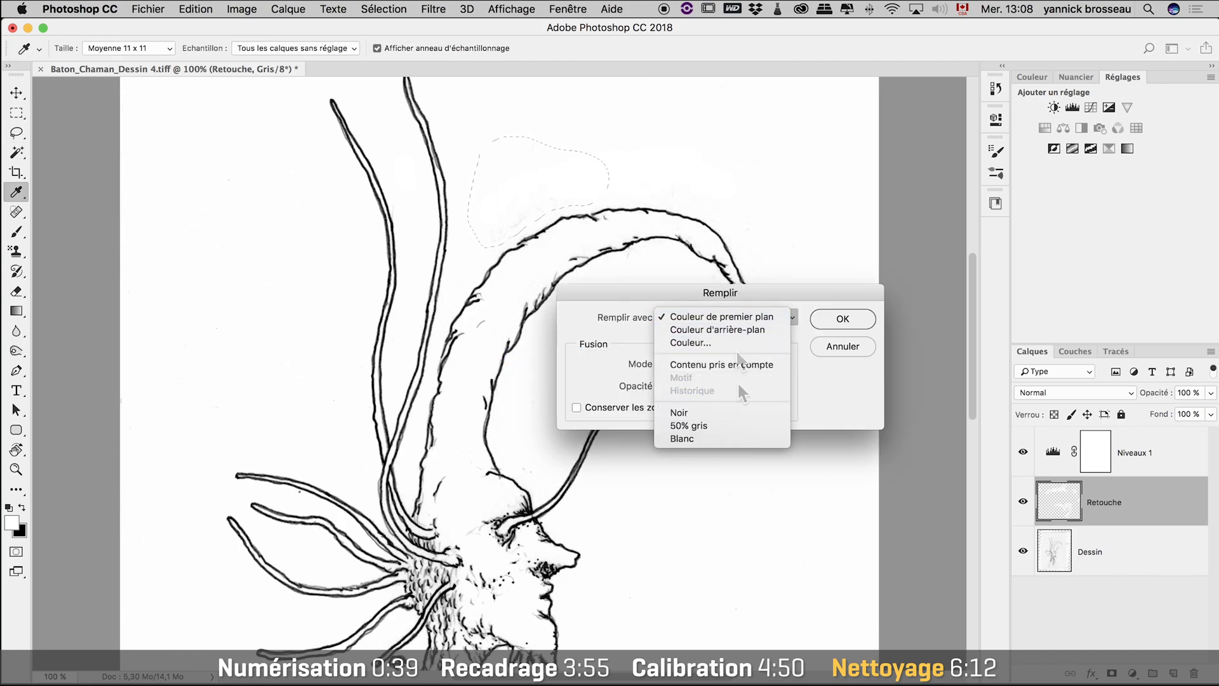
click(706, 381)
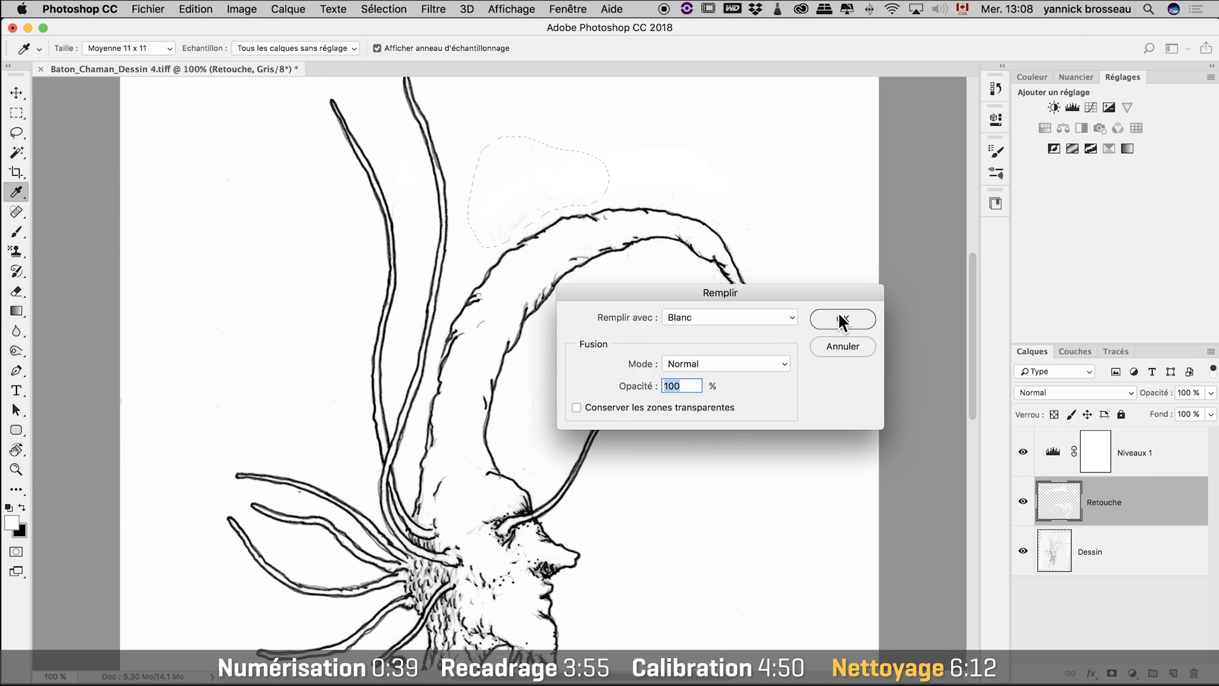
click(839, 314)
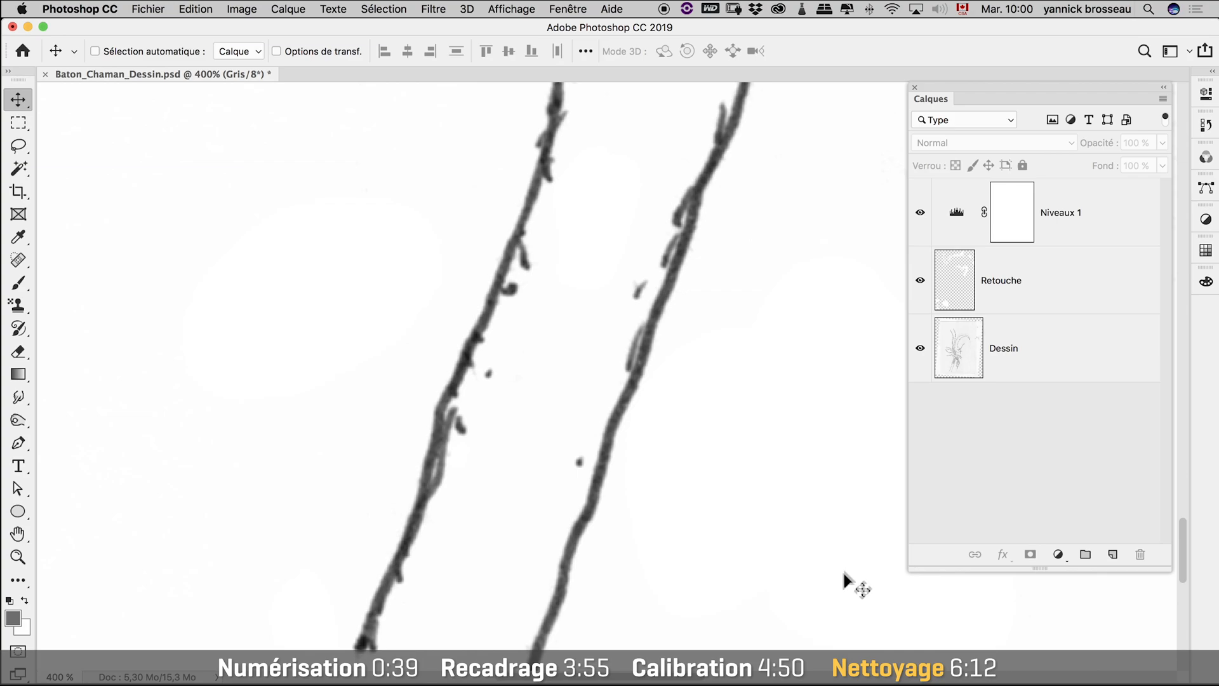
Create a new layer named Densité in Incrustation mode, filled with the neutral 50% gray.
click(1162, 99)
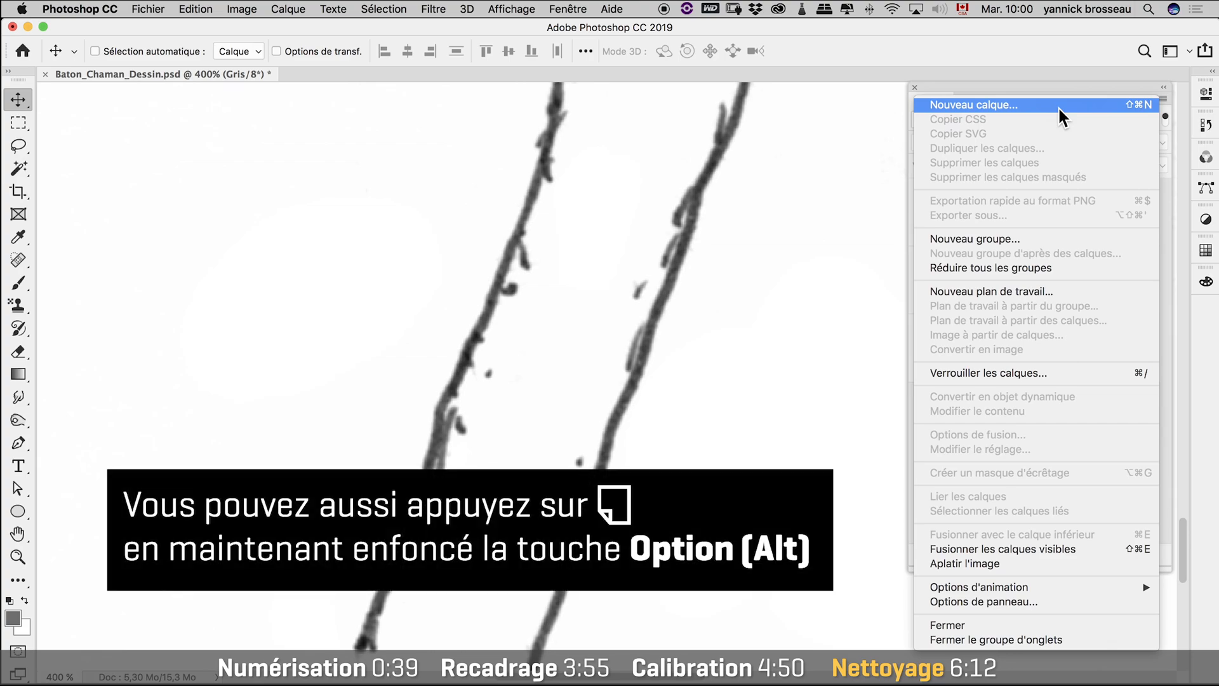
click(1057, 105)
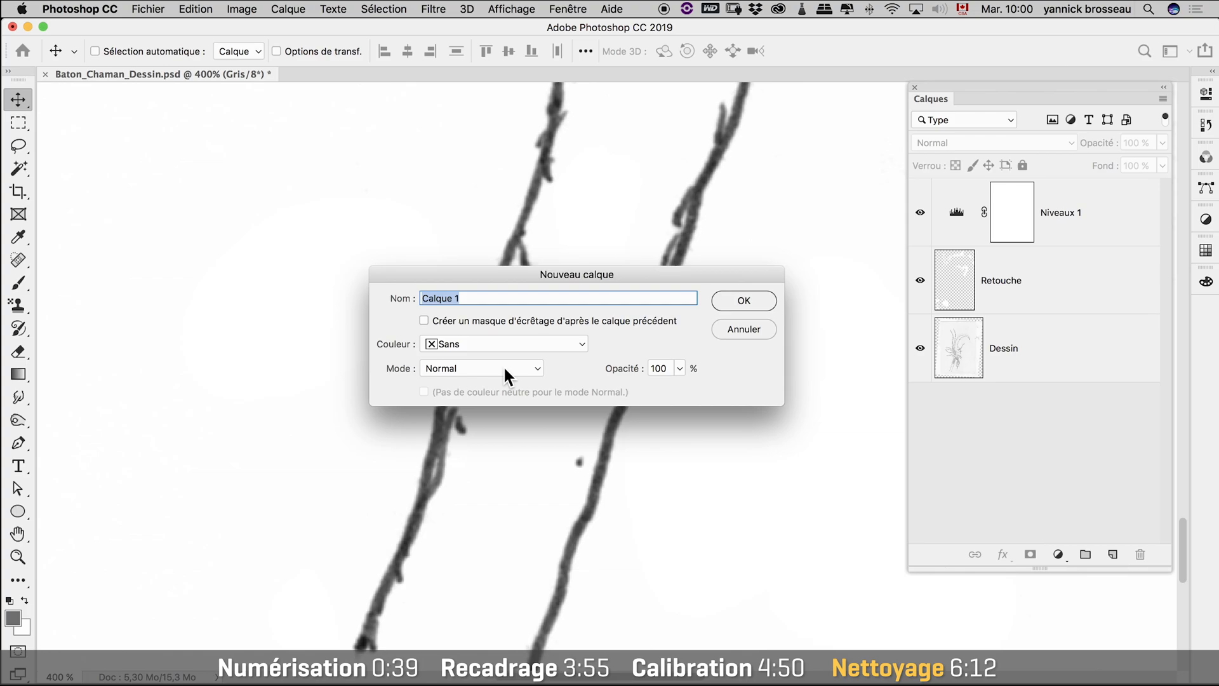
click(504, 368)
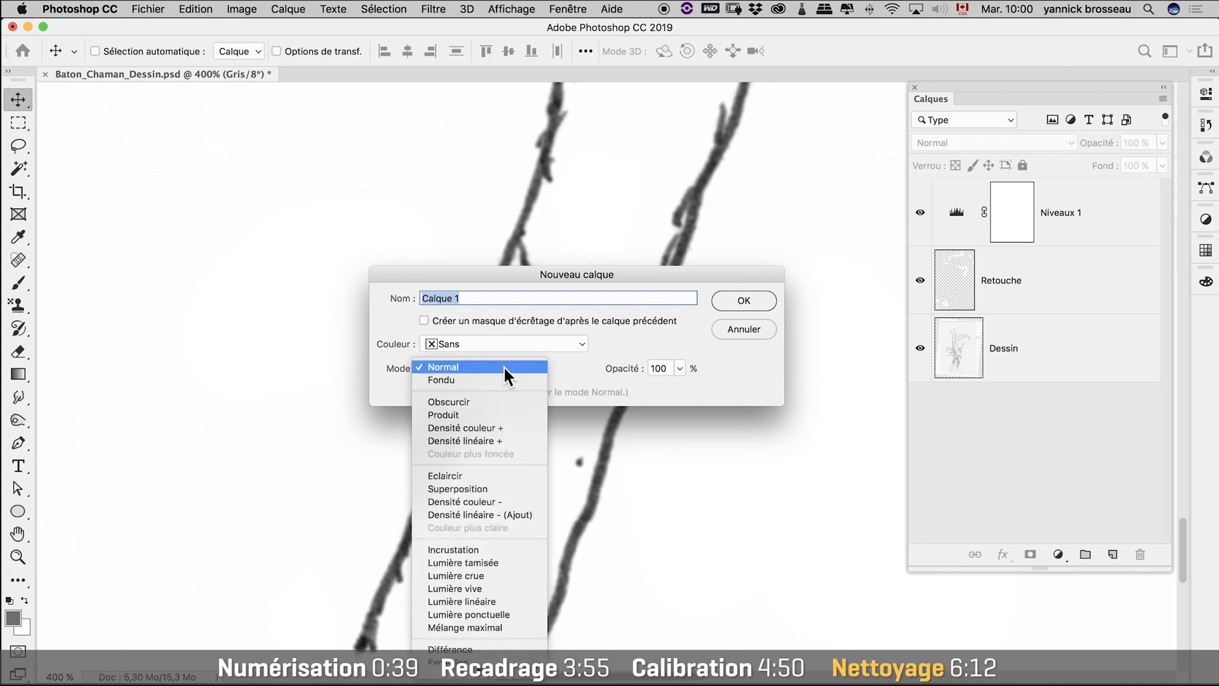
click(480, 547)
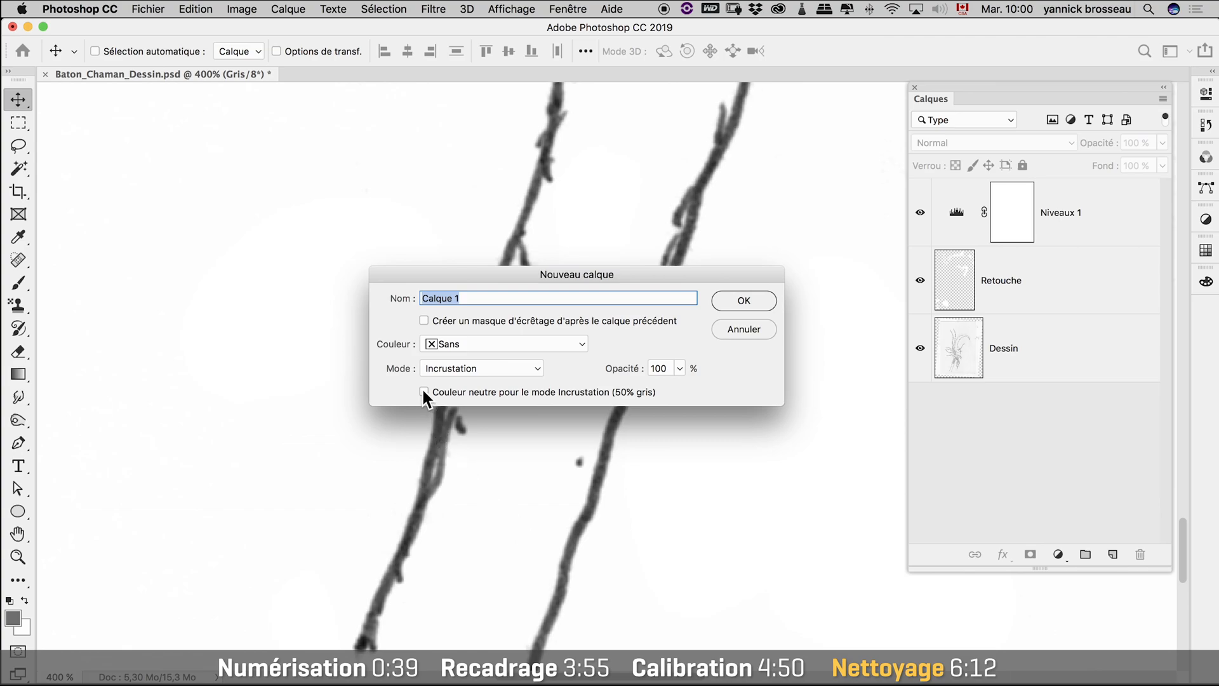
click(424, 392)
text(Densité)
click(721, 299)
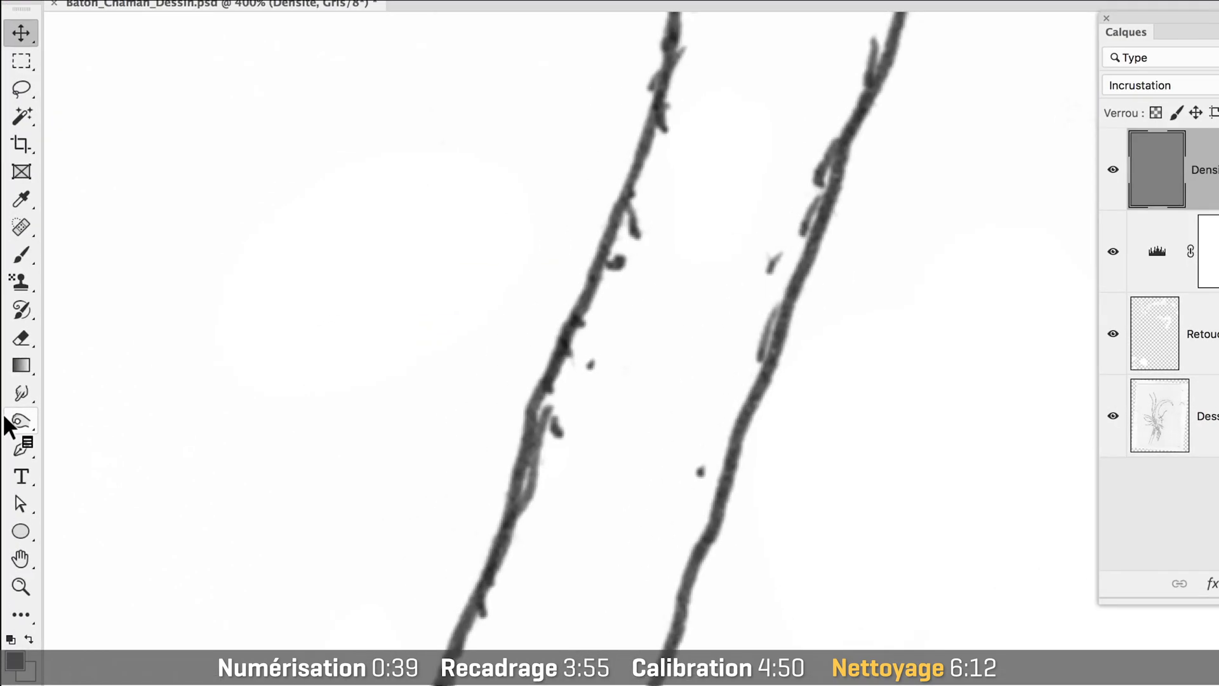
Set up the Burn tool with the range Tons foncés and an exposure of 60 %.
click(30, 433)
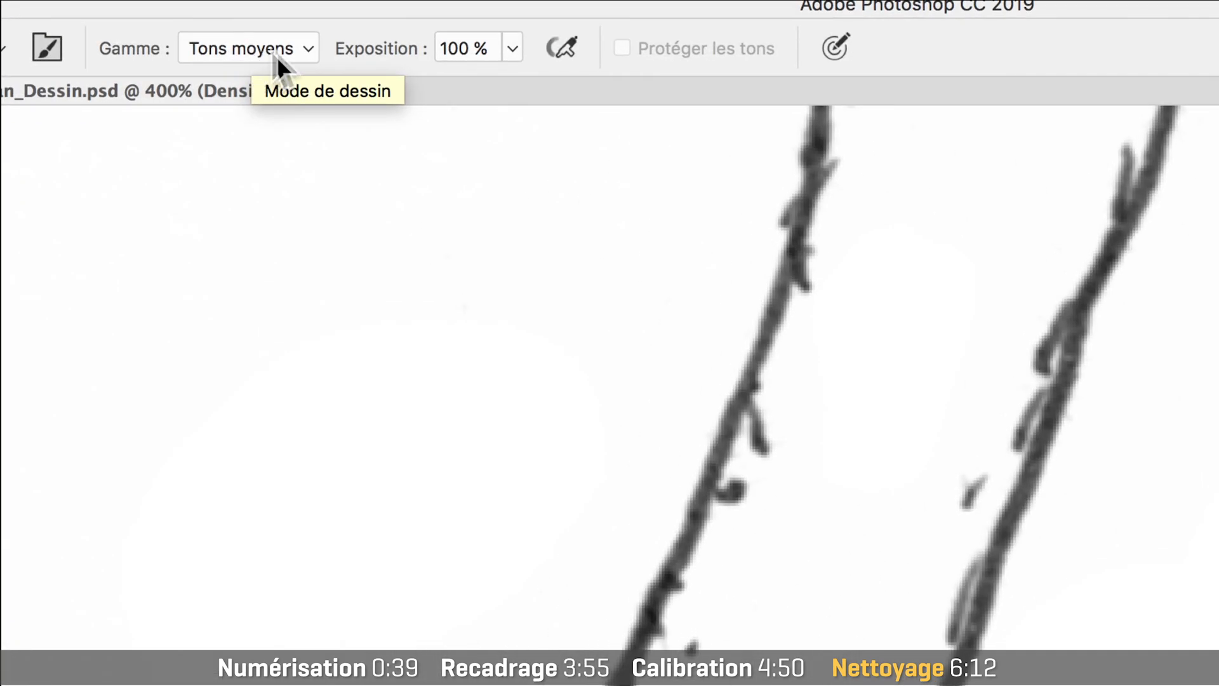
click(304, 51)
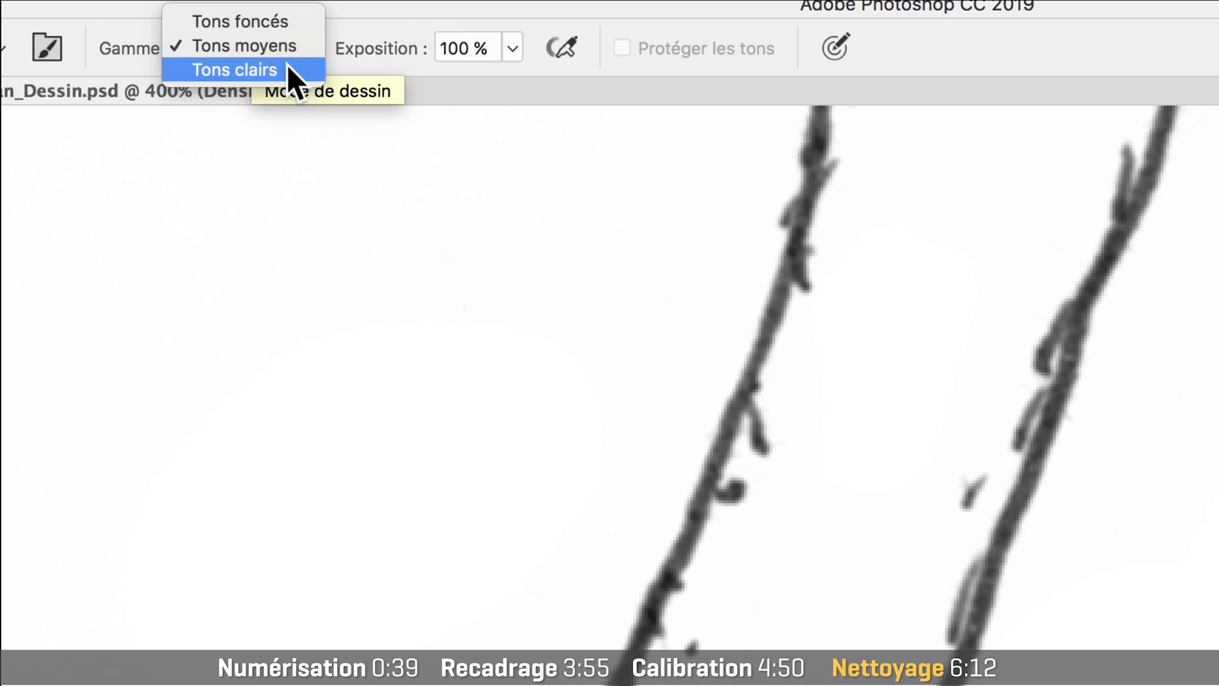
click(287, 26)
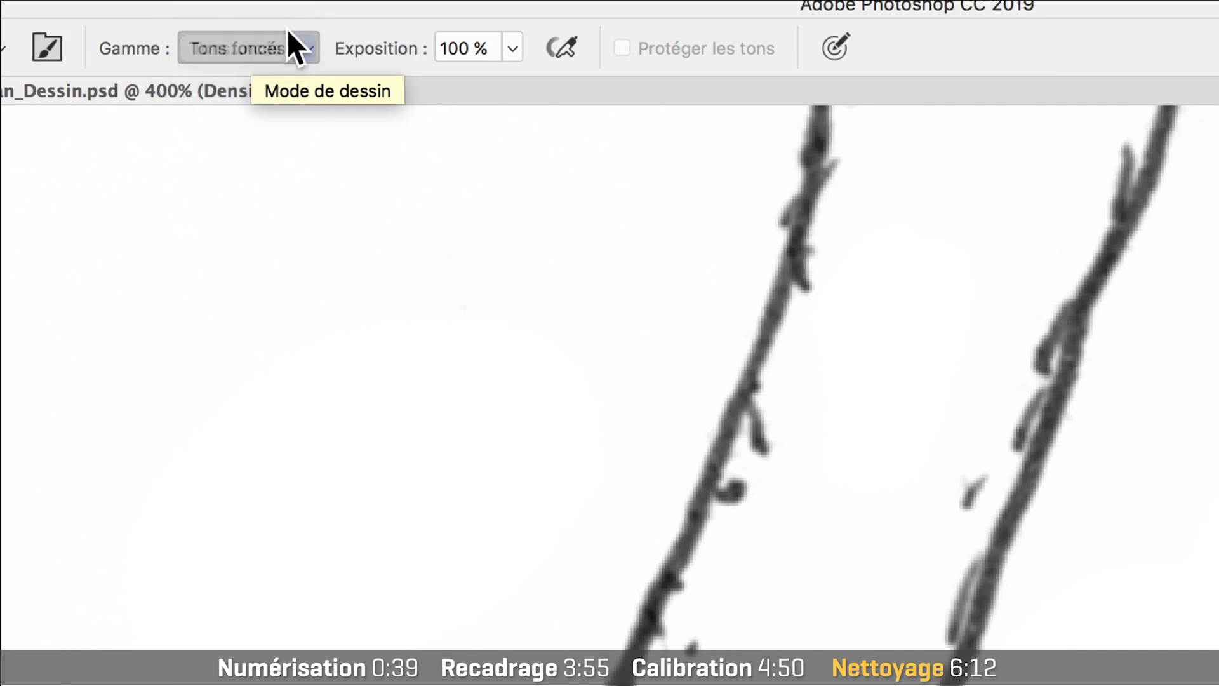
click(510, 50)
drag(511, 78, 469, 81)
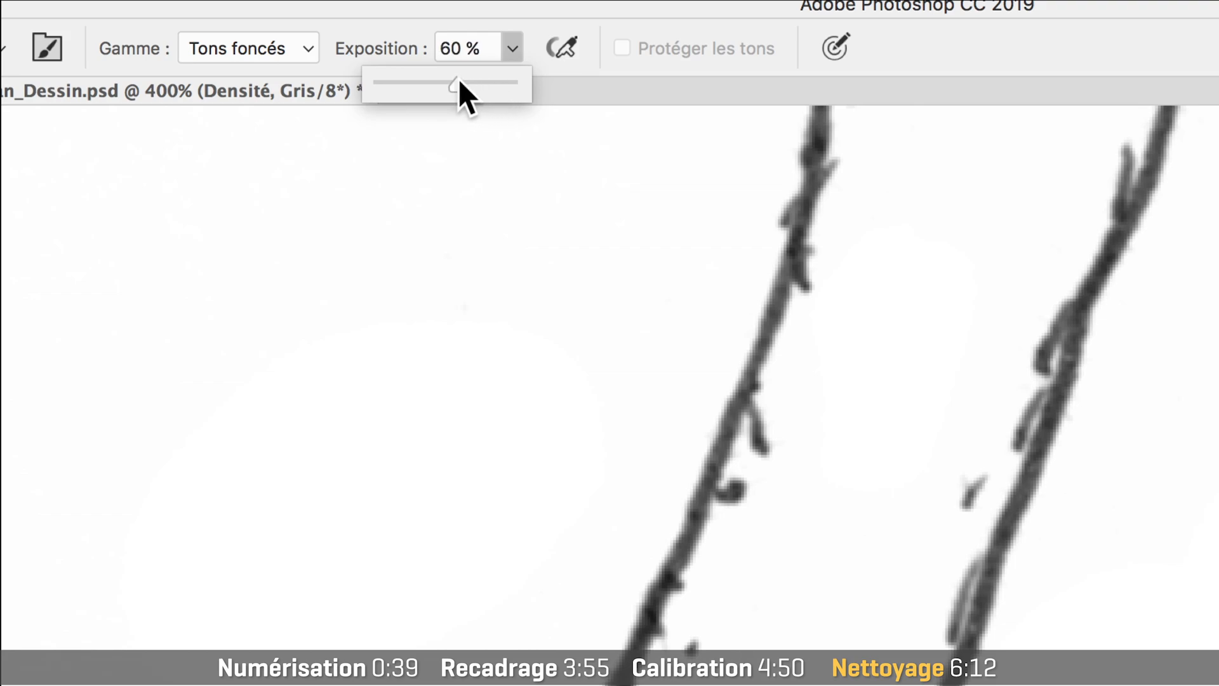
click(532, 32)
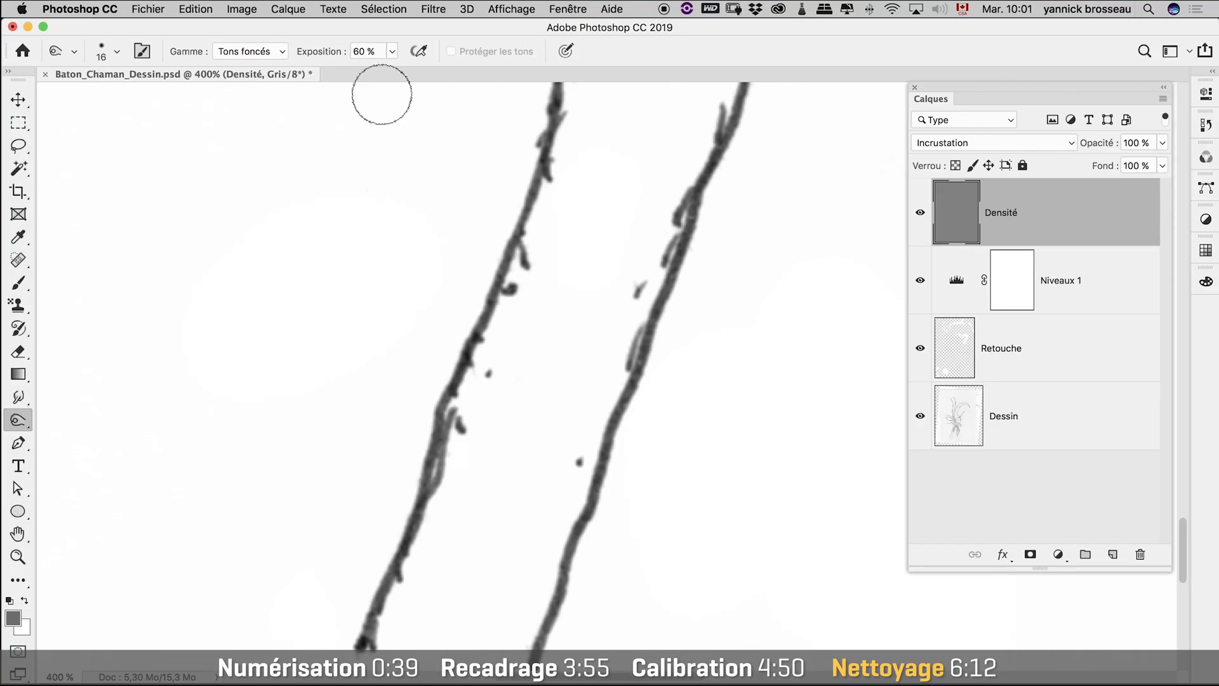
Darken the two long ink lines by burning along them on the Densité layer, and toggle that layer's visibility to compare.
mouse_move(326, 631)
mouse_down()
mouse_move(417, 480)
mouse_move(421, 494)
mouse_move(431, 481)
mouse_move(484, 313)
mouse_move(527, 266)
mouse_move(520, 237)
mouse_move(500, 327)
mouse_move(554, 109)
mouse_up()
mouse_move(749, 100)
mouse_down()
mouse_move(676, 206)
mouse_move(669, 260)
mouse_move(686, 218)
mouse_move(693, 226)
mouse_move(644, 293)
mouse_move(606, 426)
mouse_move(616, 428)
mouse_move(536, 634)
mouse_move(571, 581)
mouse_move(373, 629)
mouse_move(413, 554)
mouse_move(444, 361)
mouse_up()
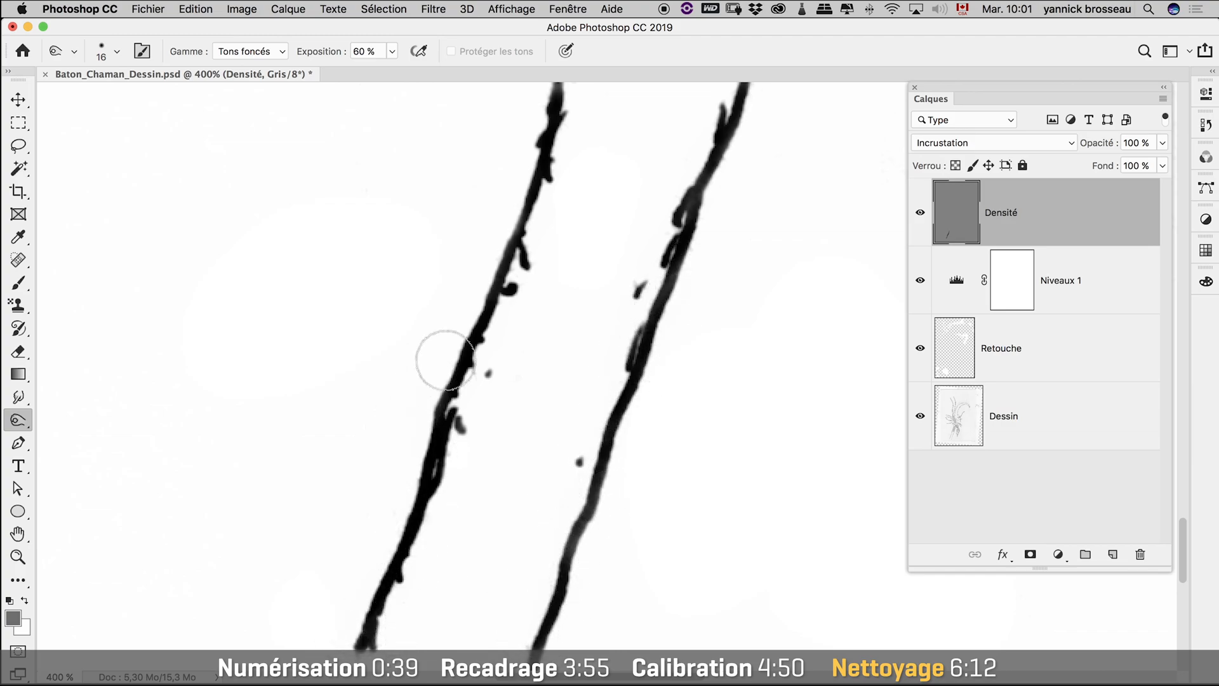
click(920, 213)
click(920, 213)
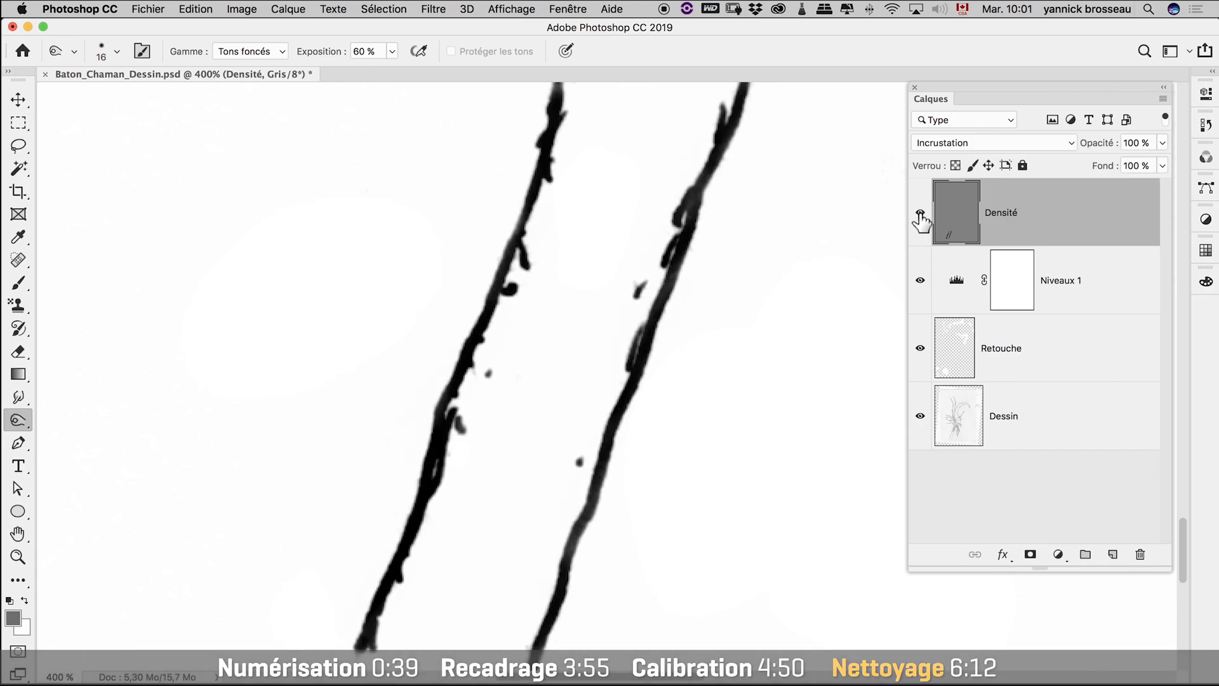